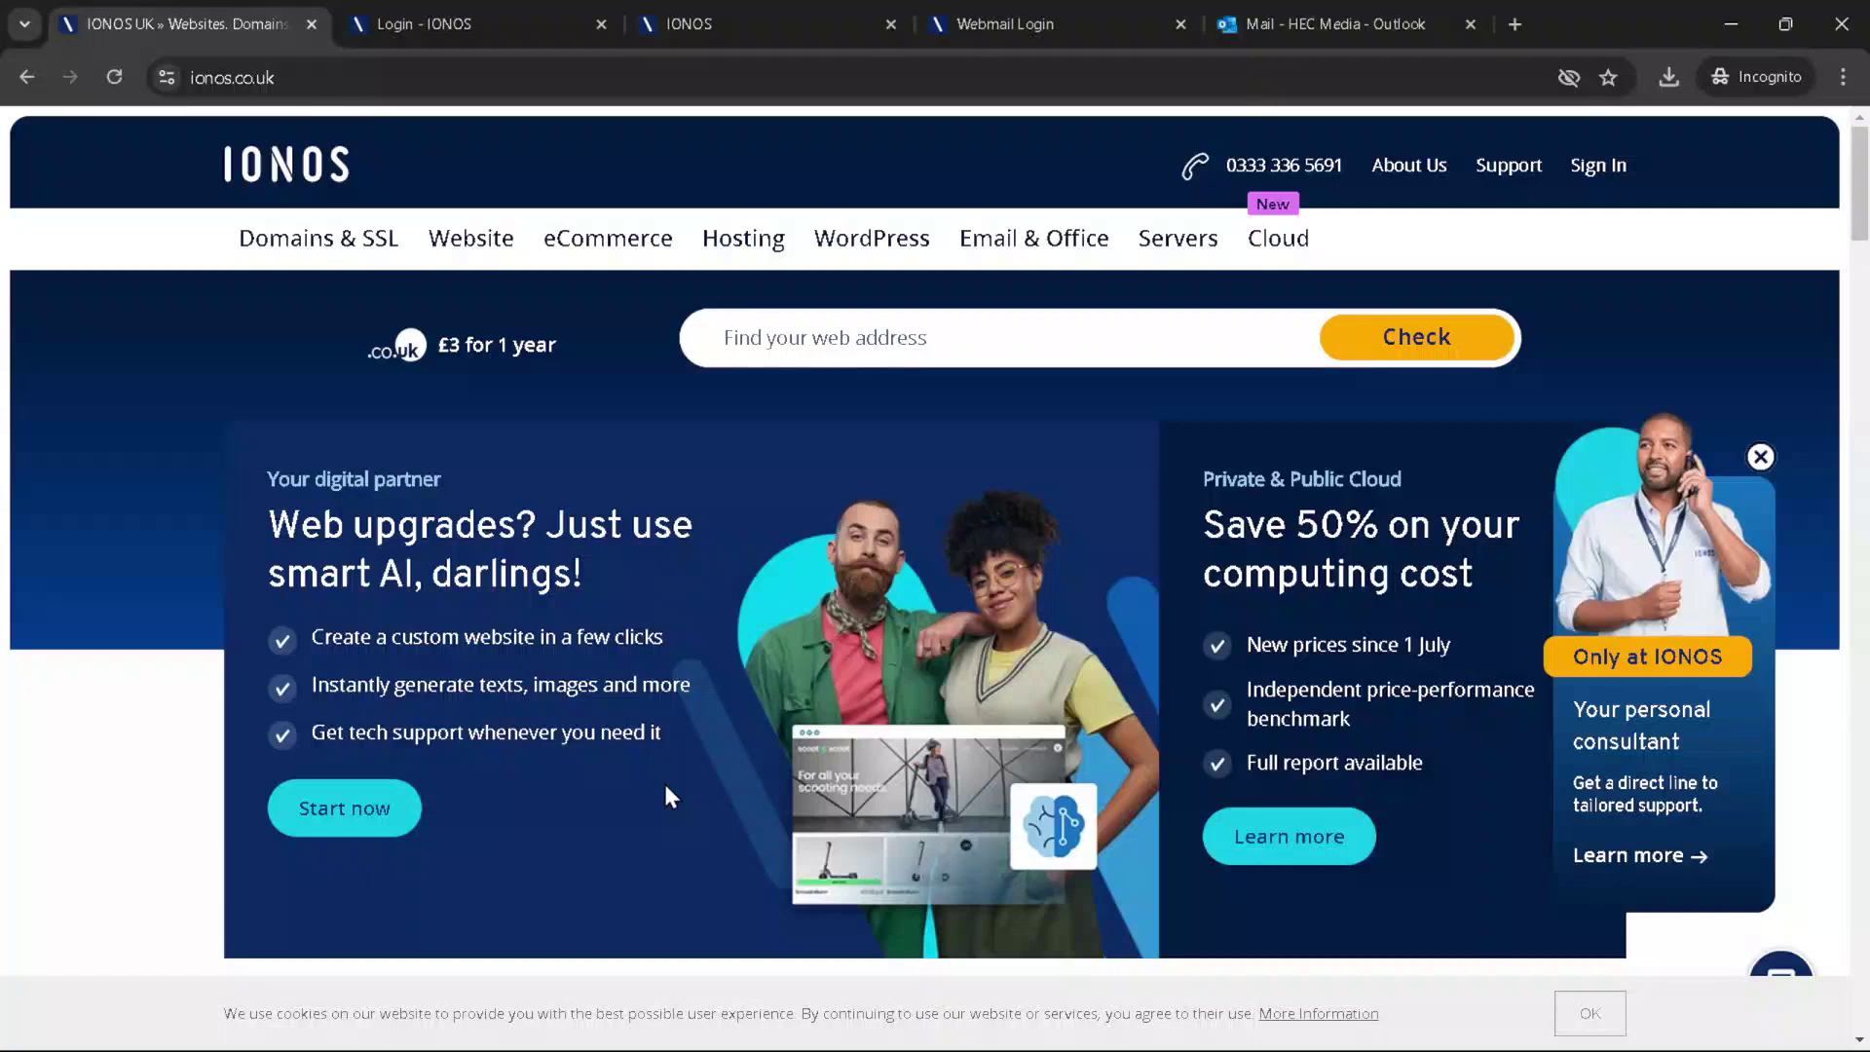
Step: Bring up the Windows window switcher over the IONOS homepage in Chrome
key("alt+Tab")
key("alt+Tab")
Step: Switch to Outlook, maximize it, and show Settings > Accounts > Email accounts with the Gmail and other accounts
key("alt+Tab")
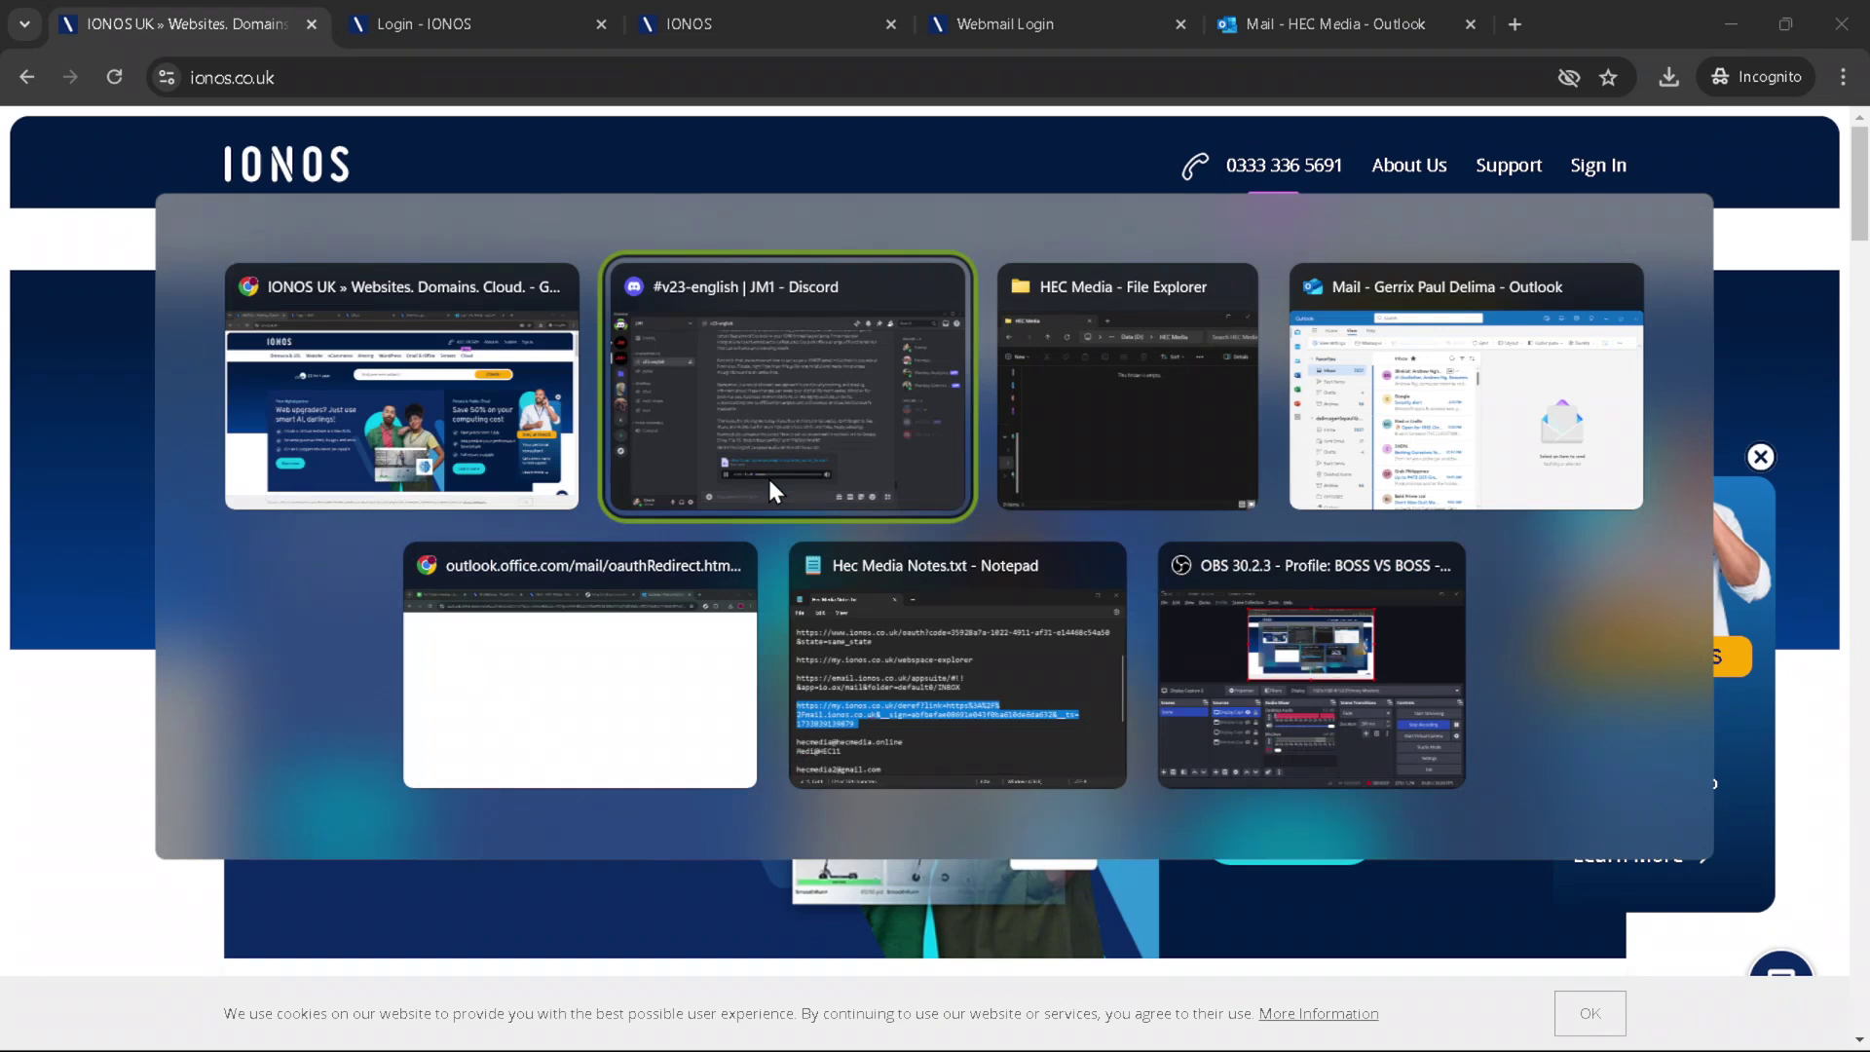
key("alt+Tab")
key("alt+Tab")
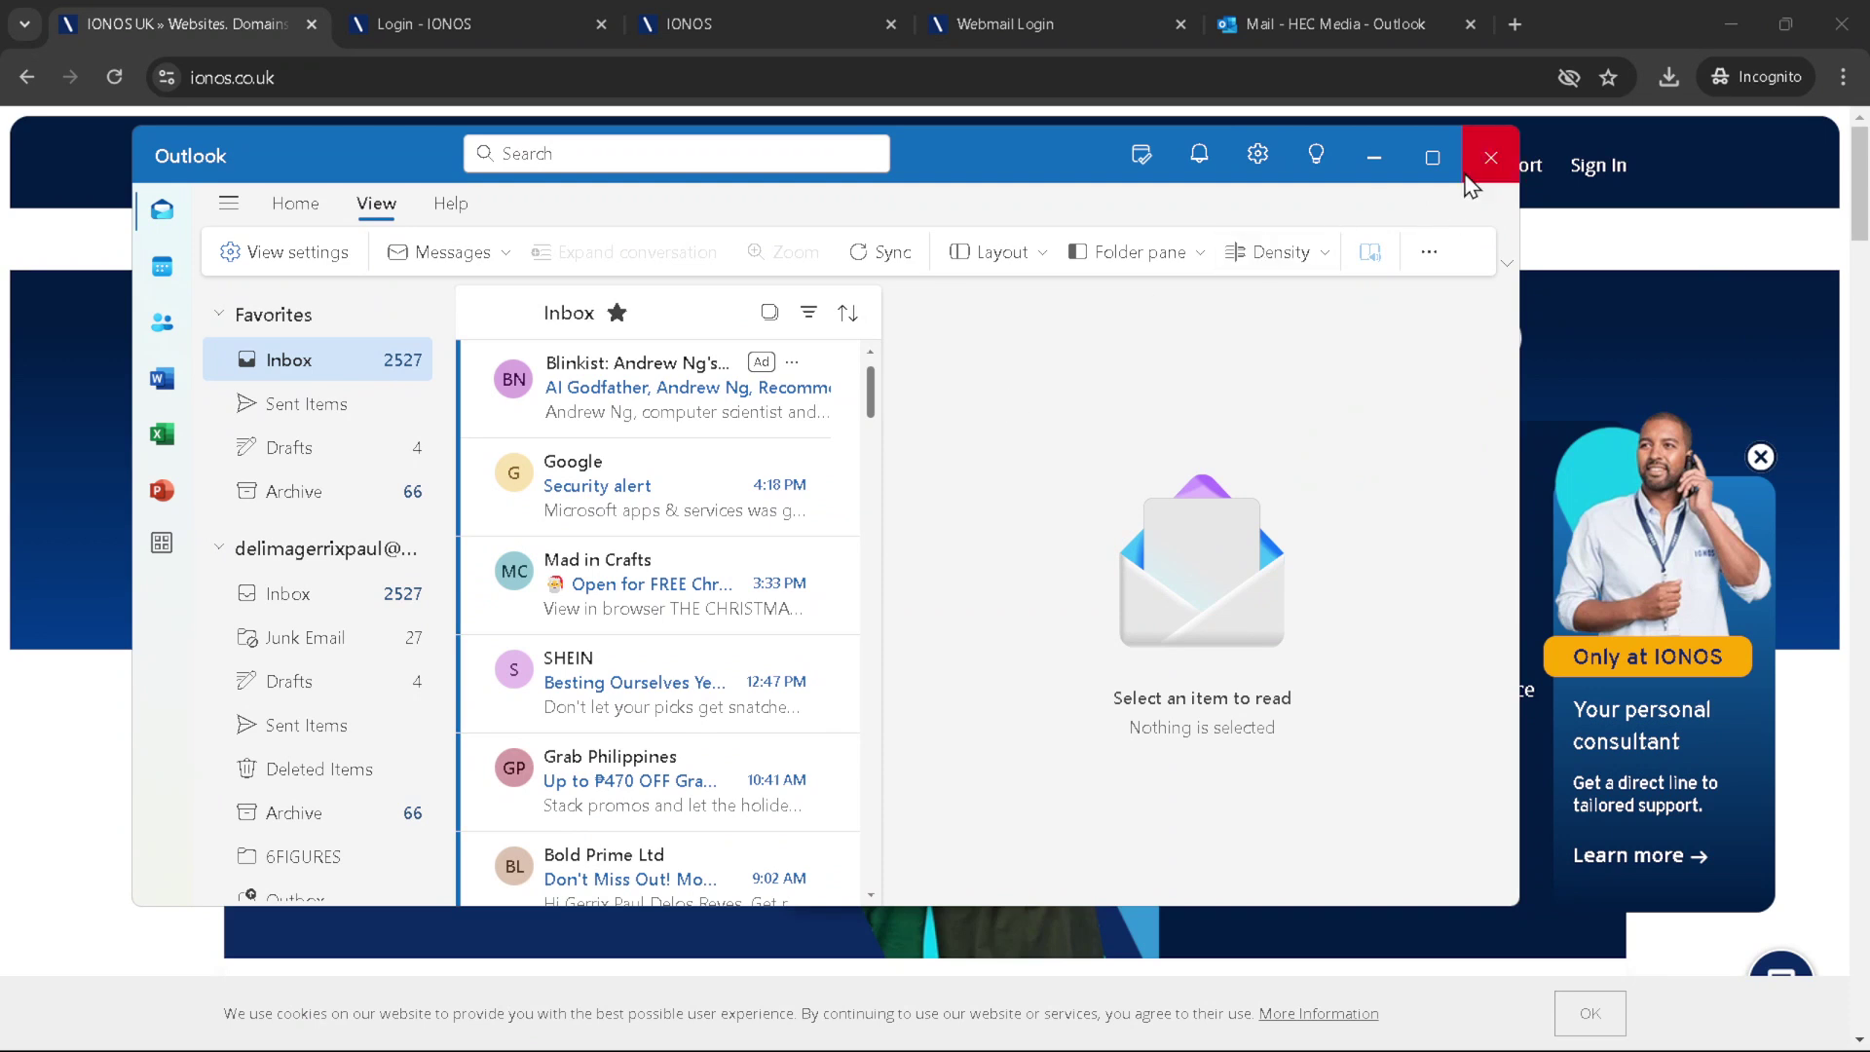
left_click(1431, 157)
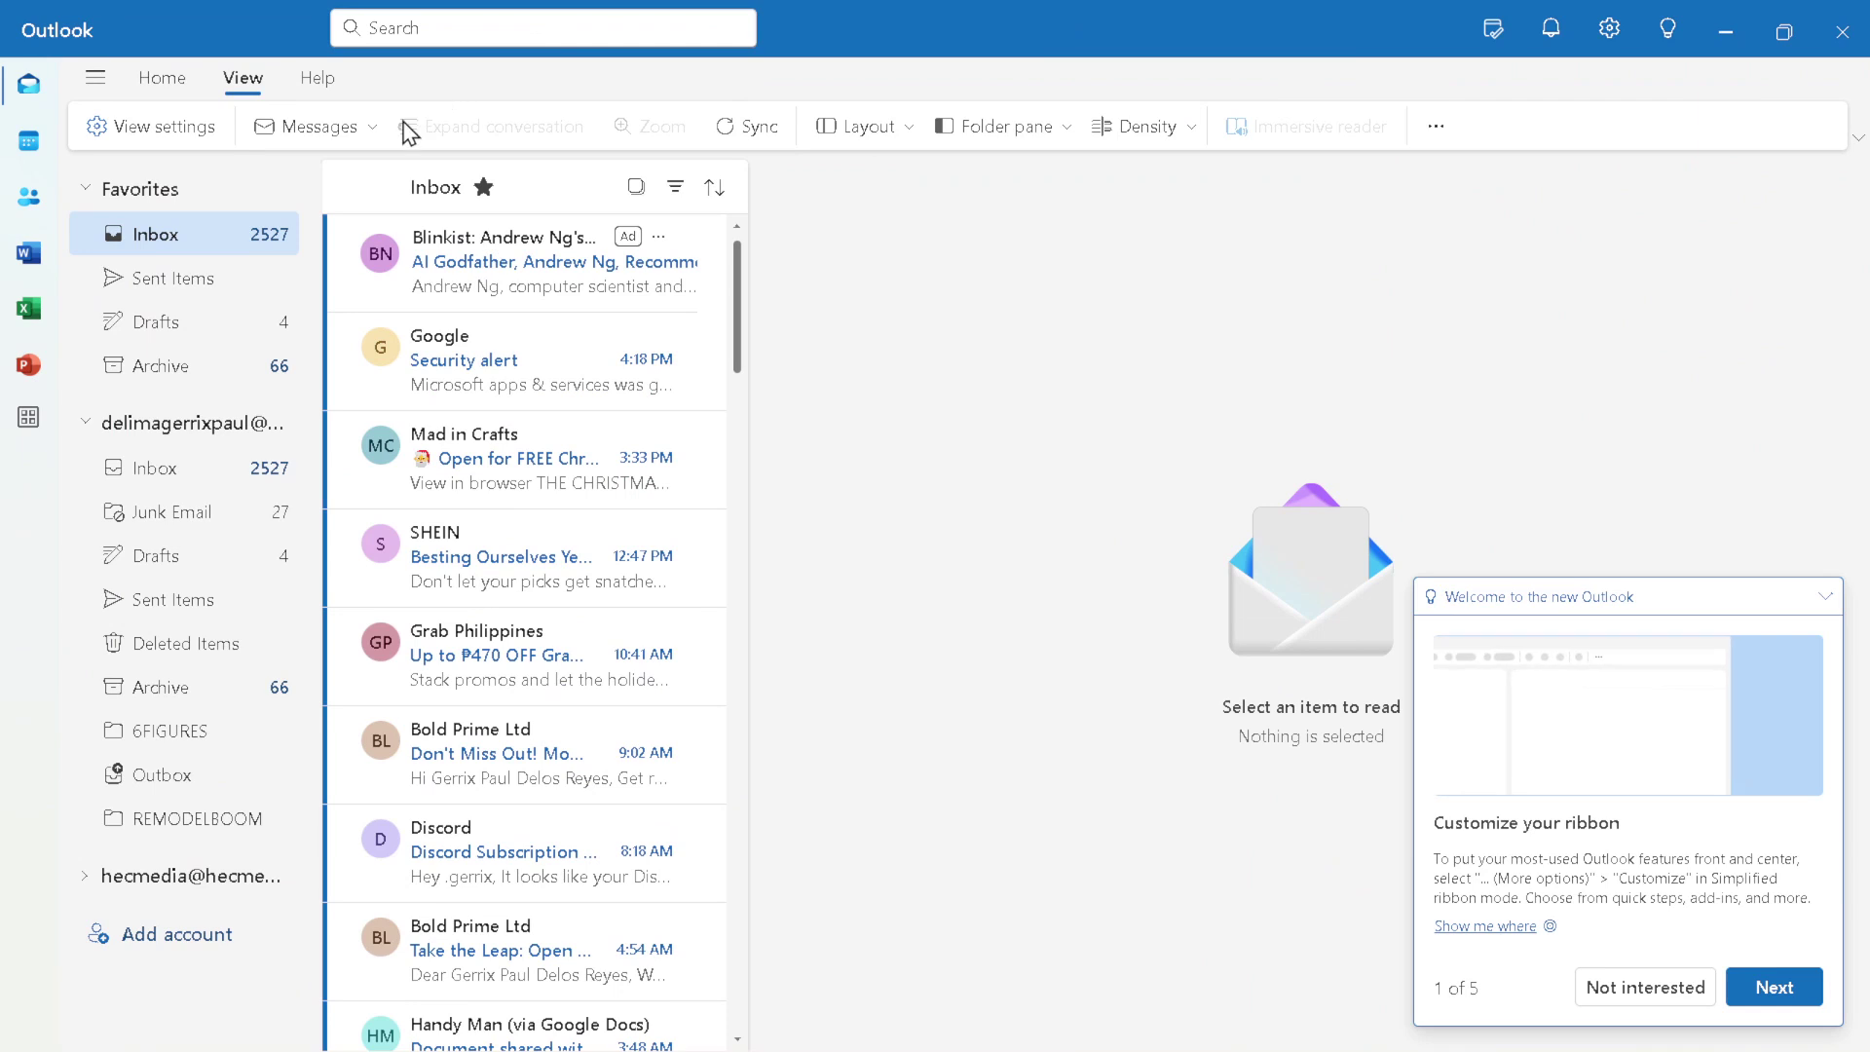
left_click(179, 130)
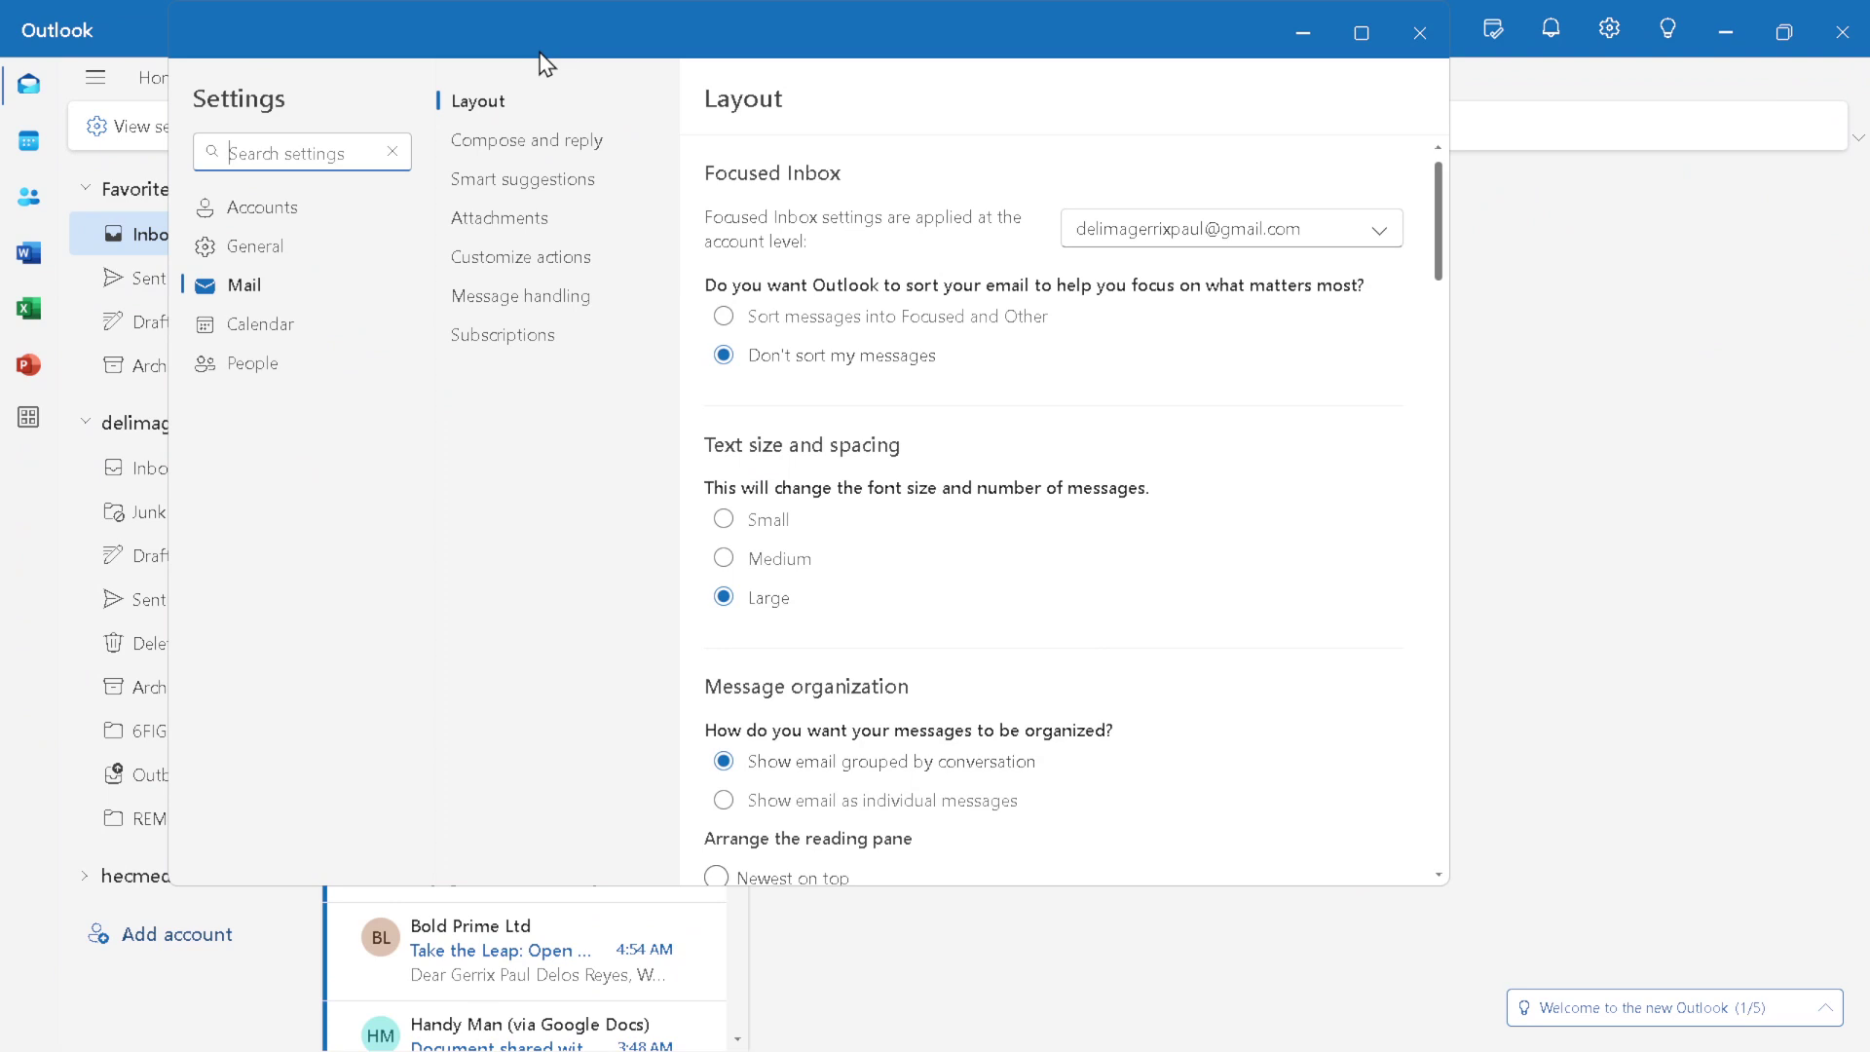
left_click(259, 222)
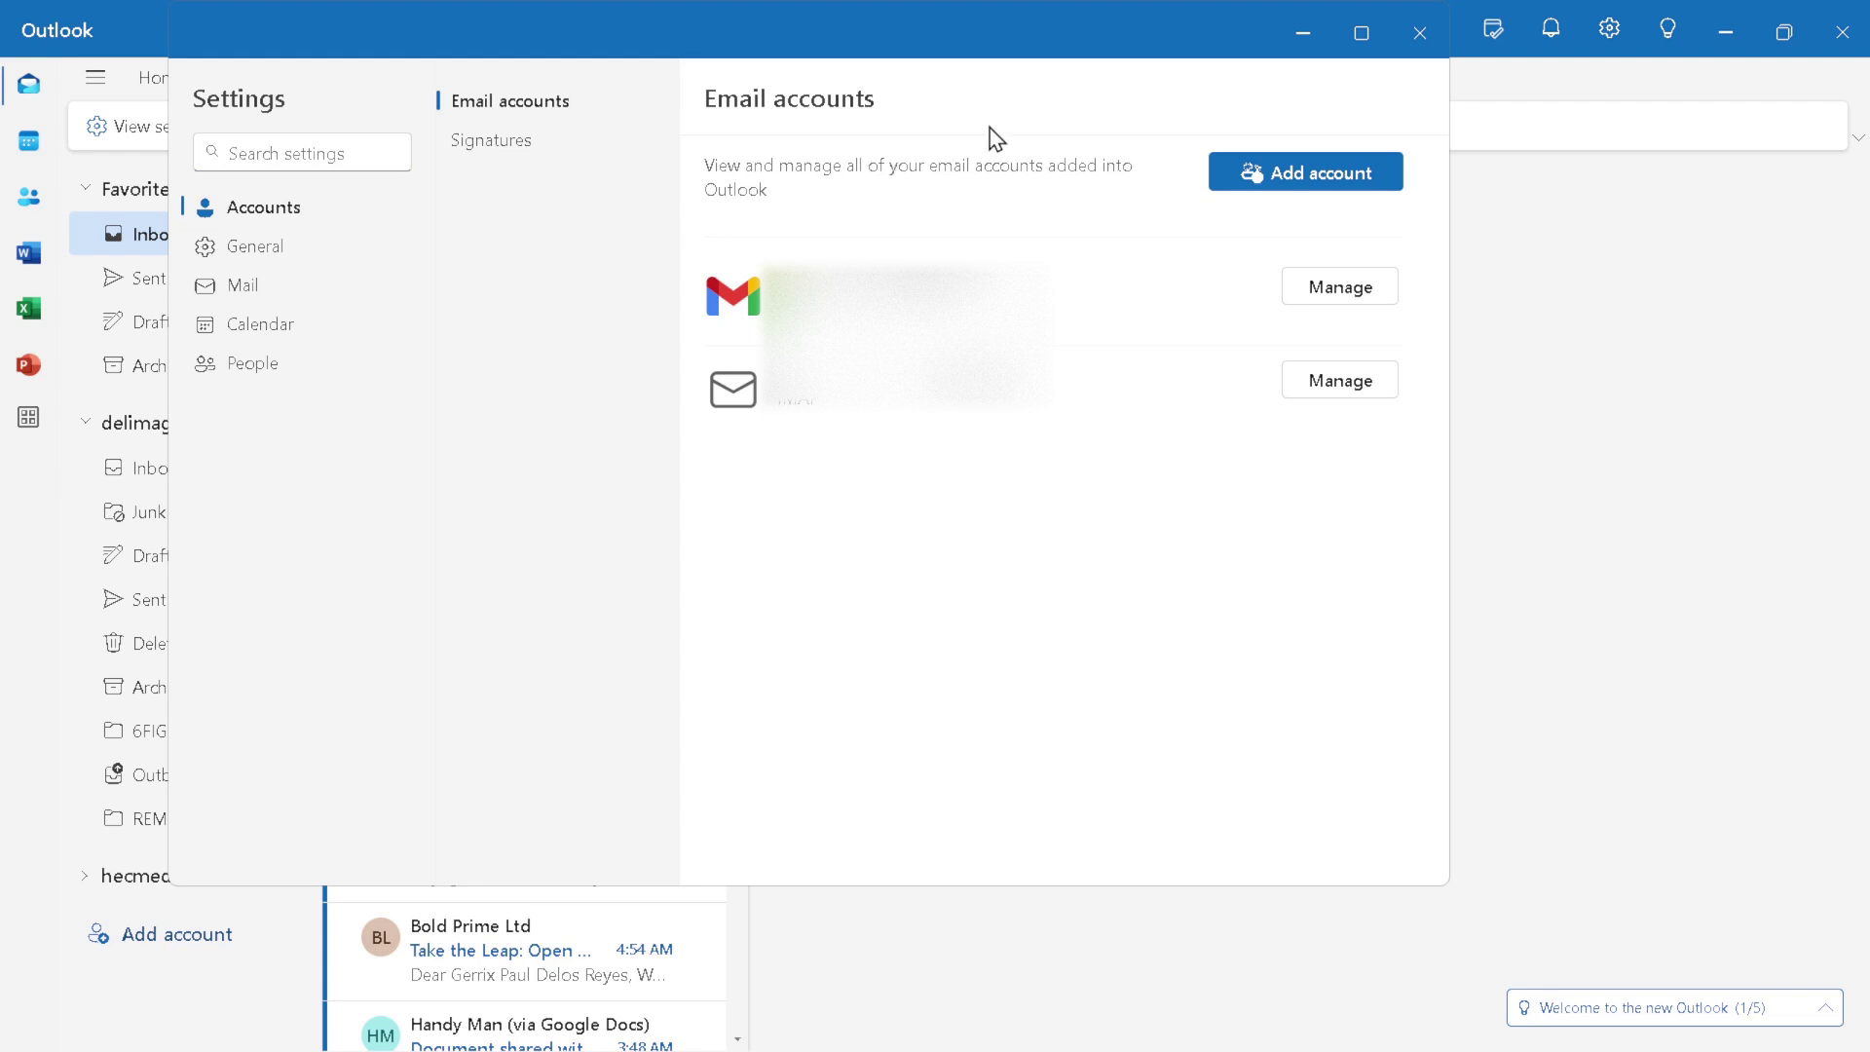
left_click(1314, 187)
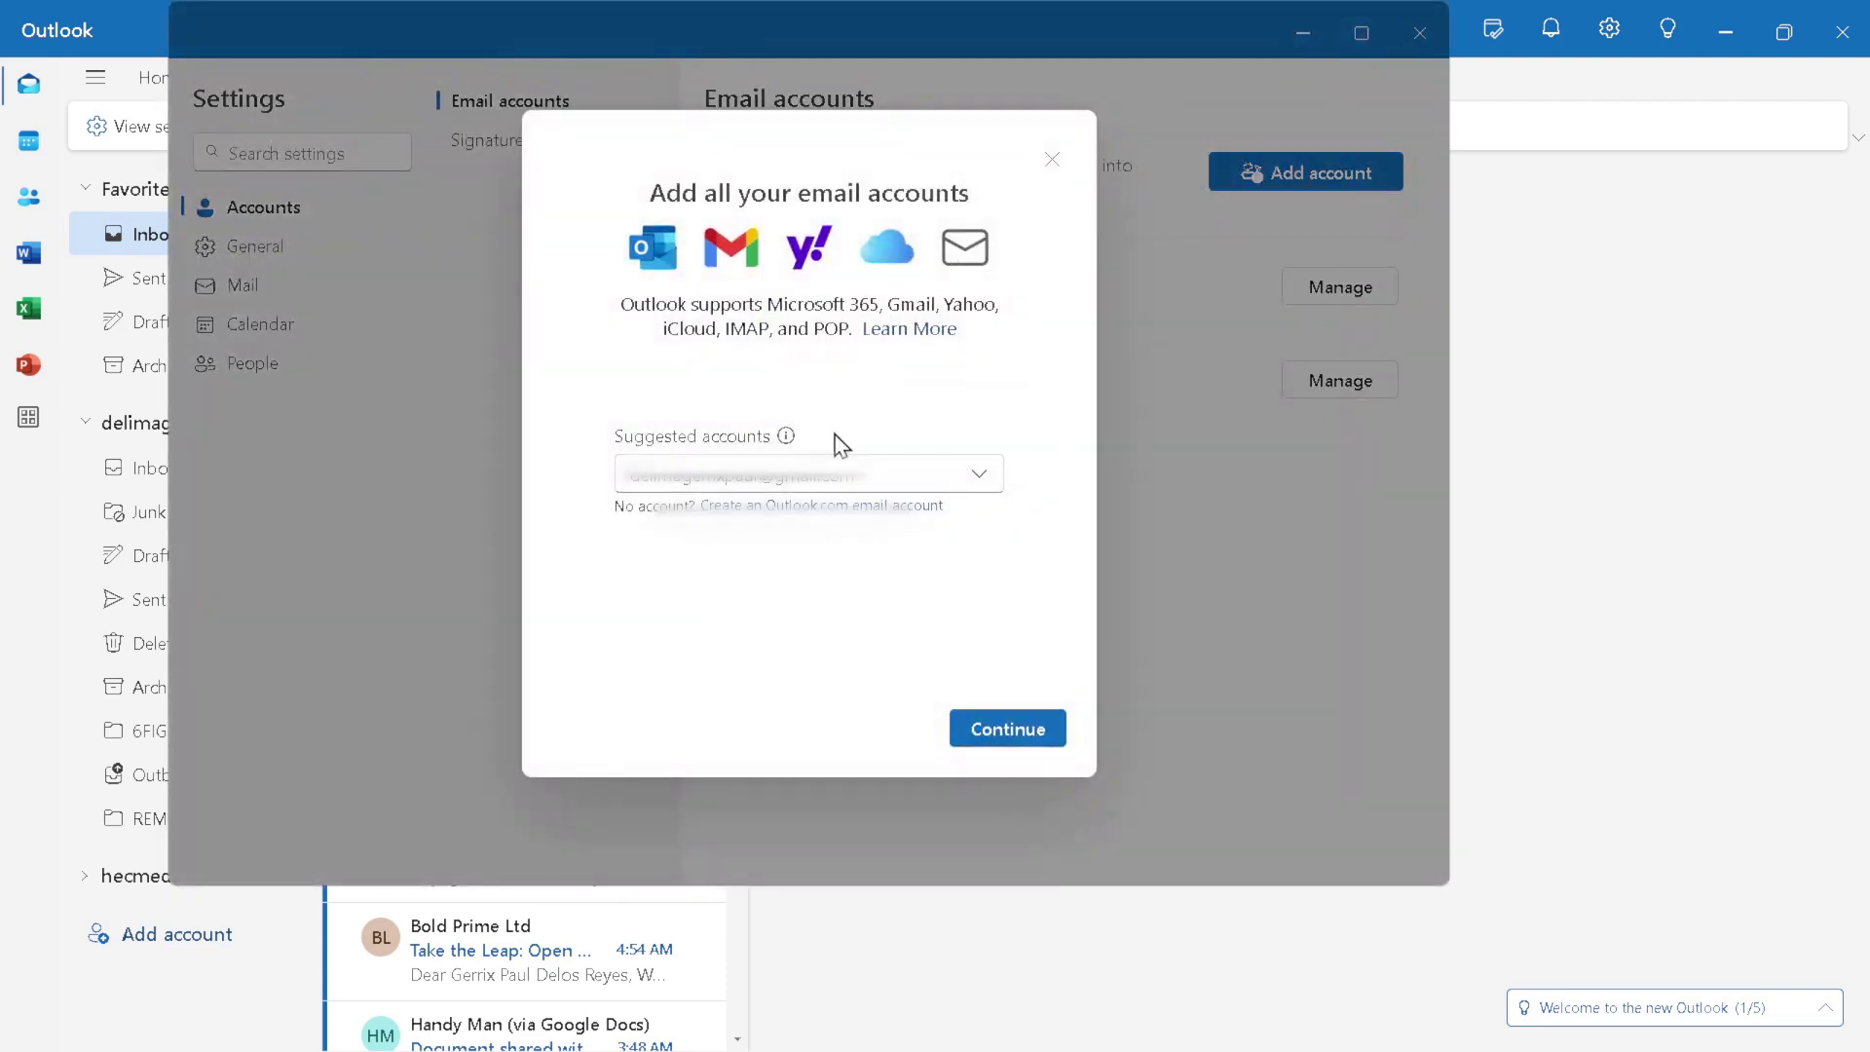
left_click(857, 483)
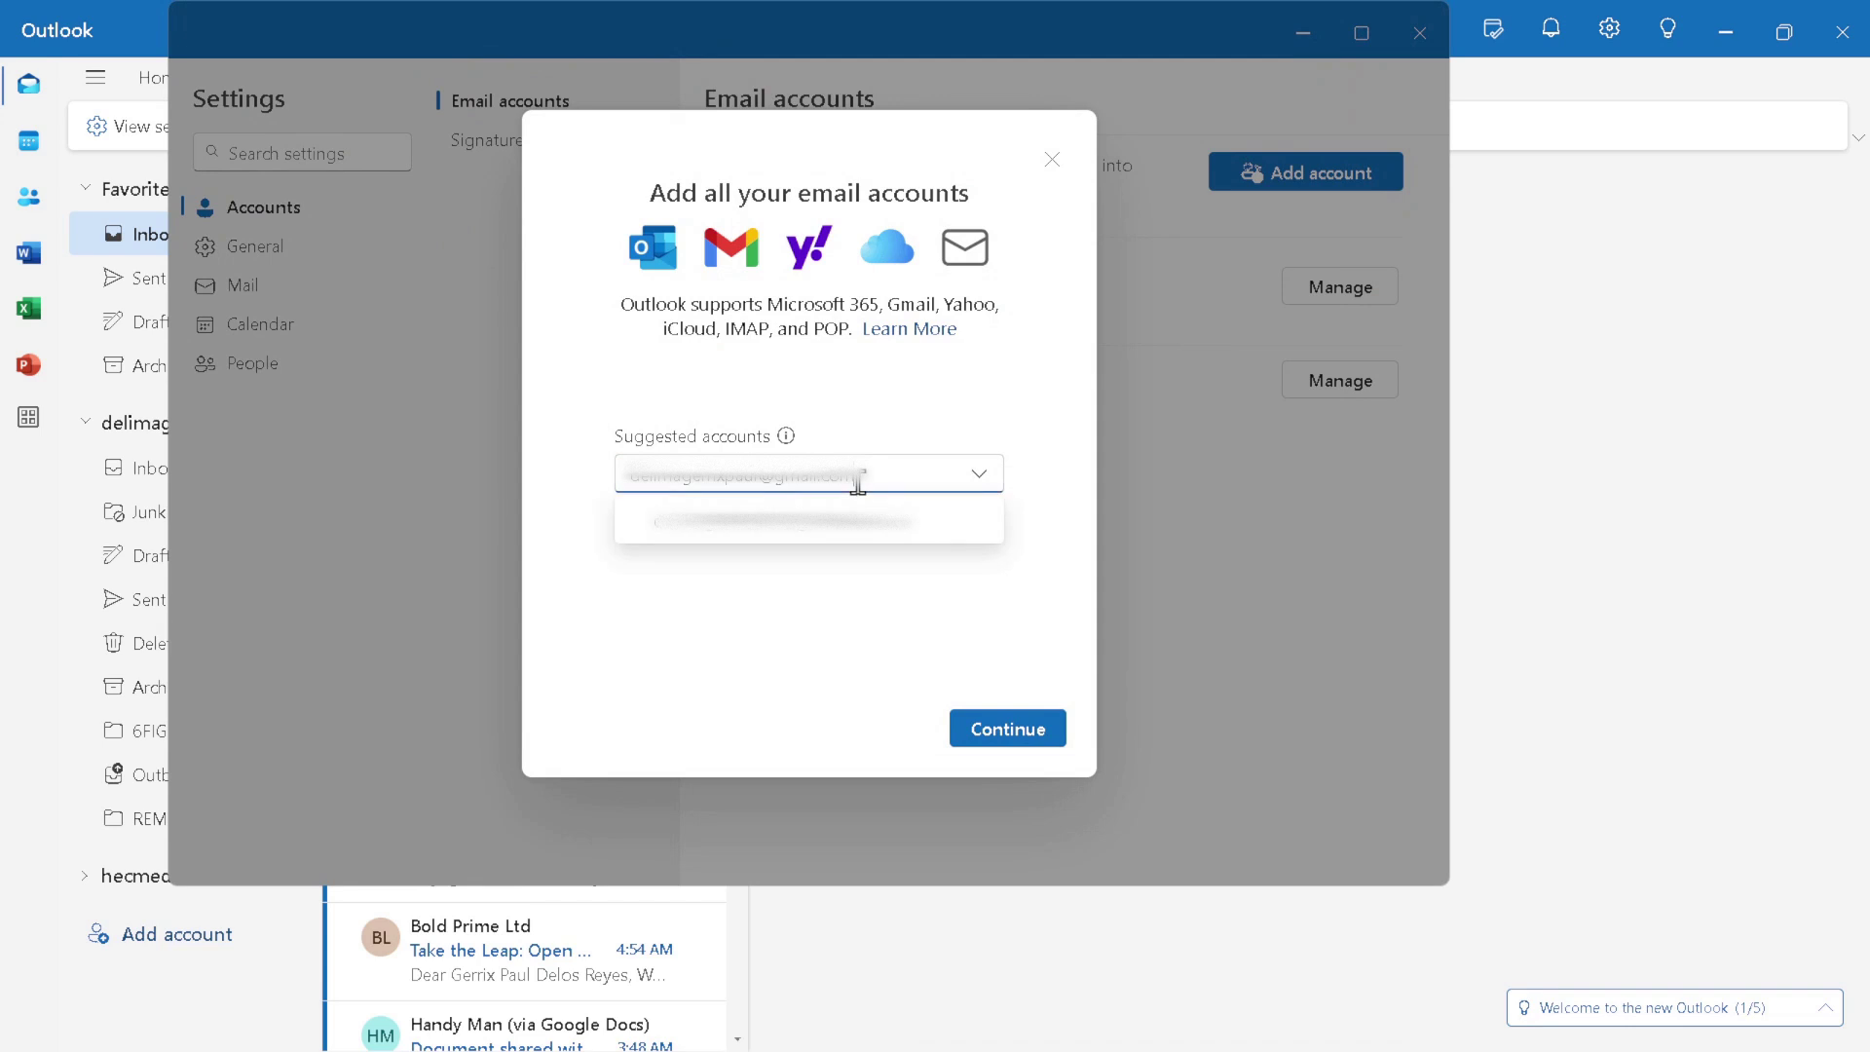
key("Down")
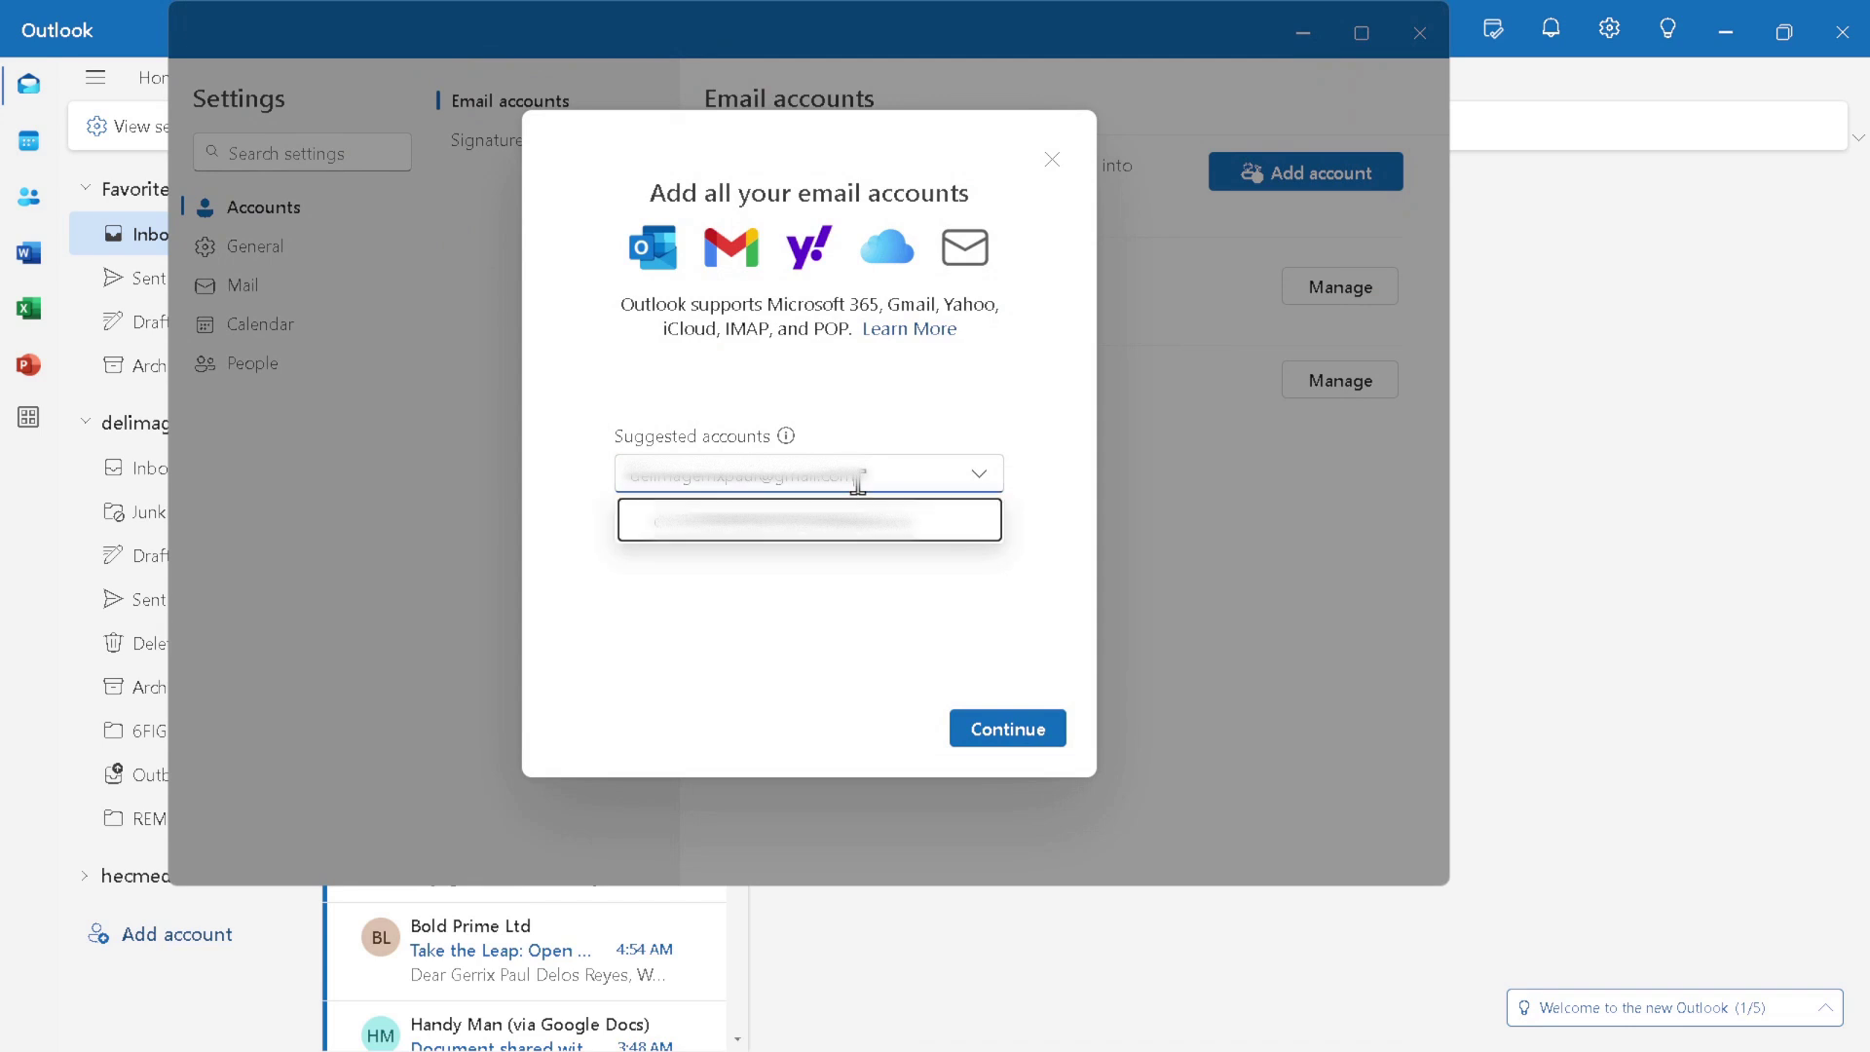
triple_click(857, 483)
key("BackSpace")
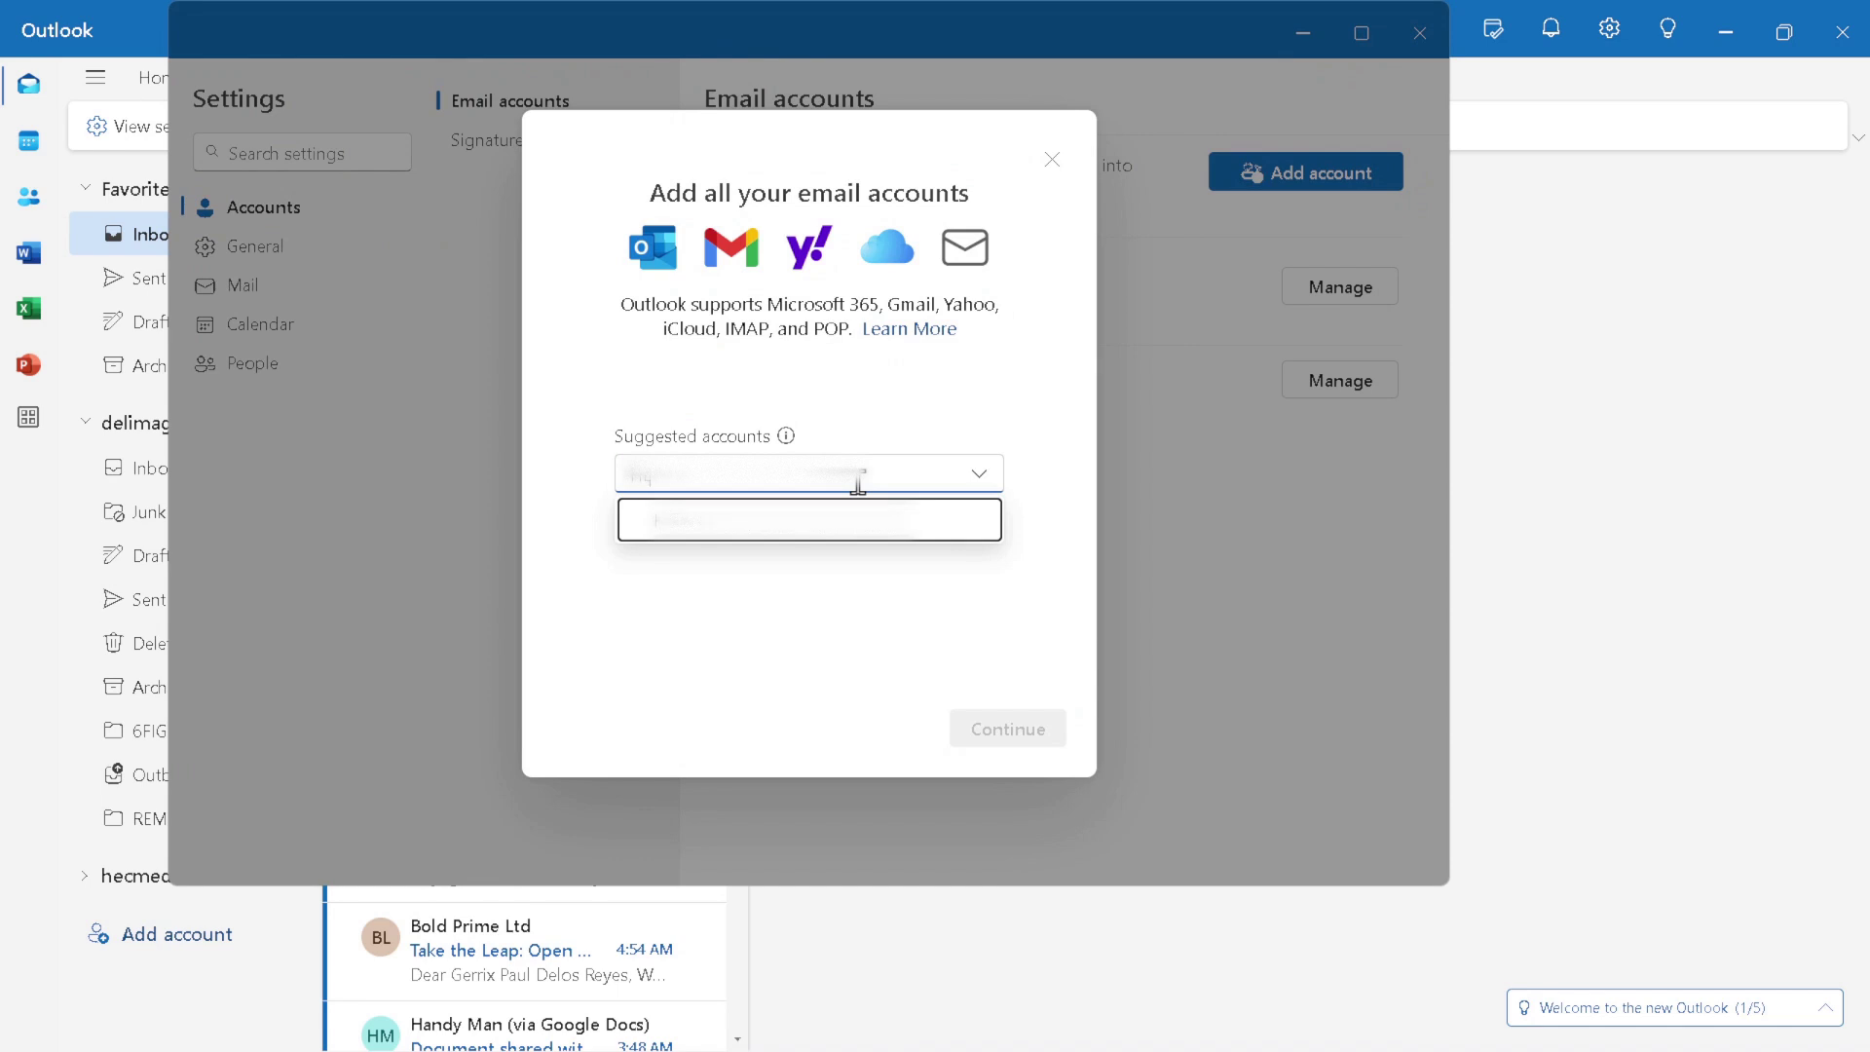
type("hecme")
key("BackSpace")
key("ctrl+v")
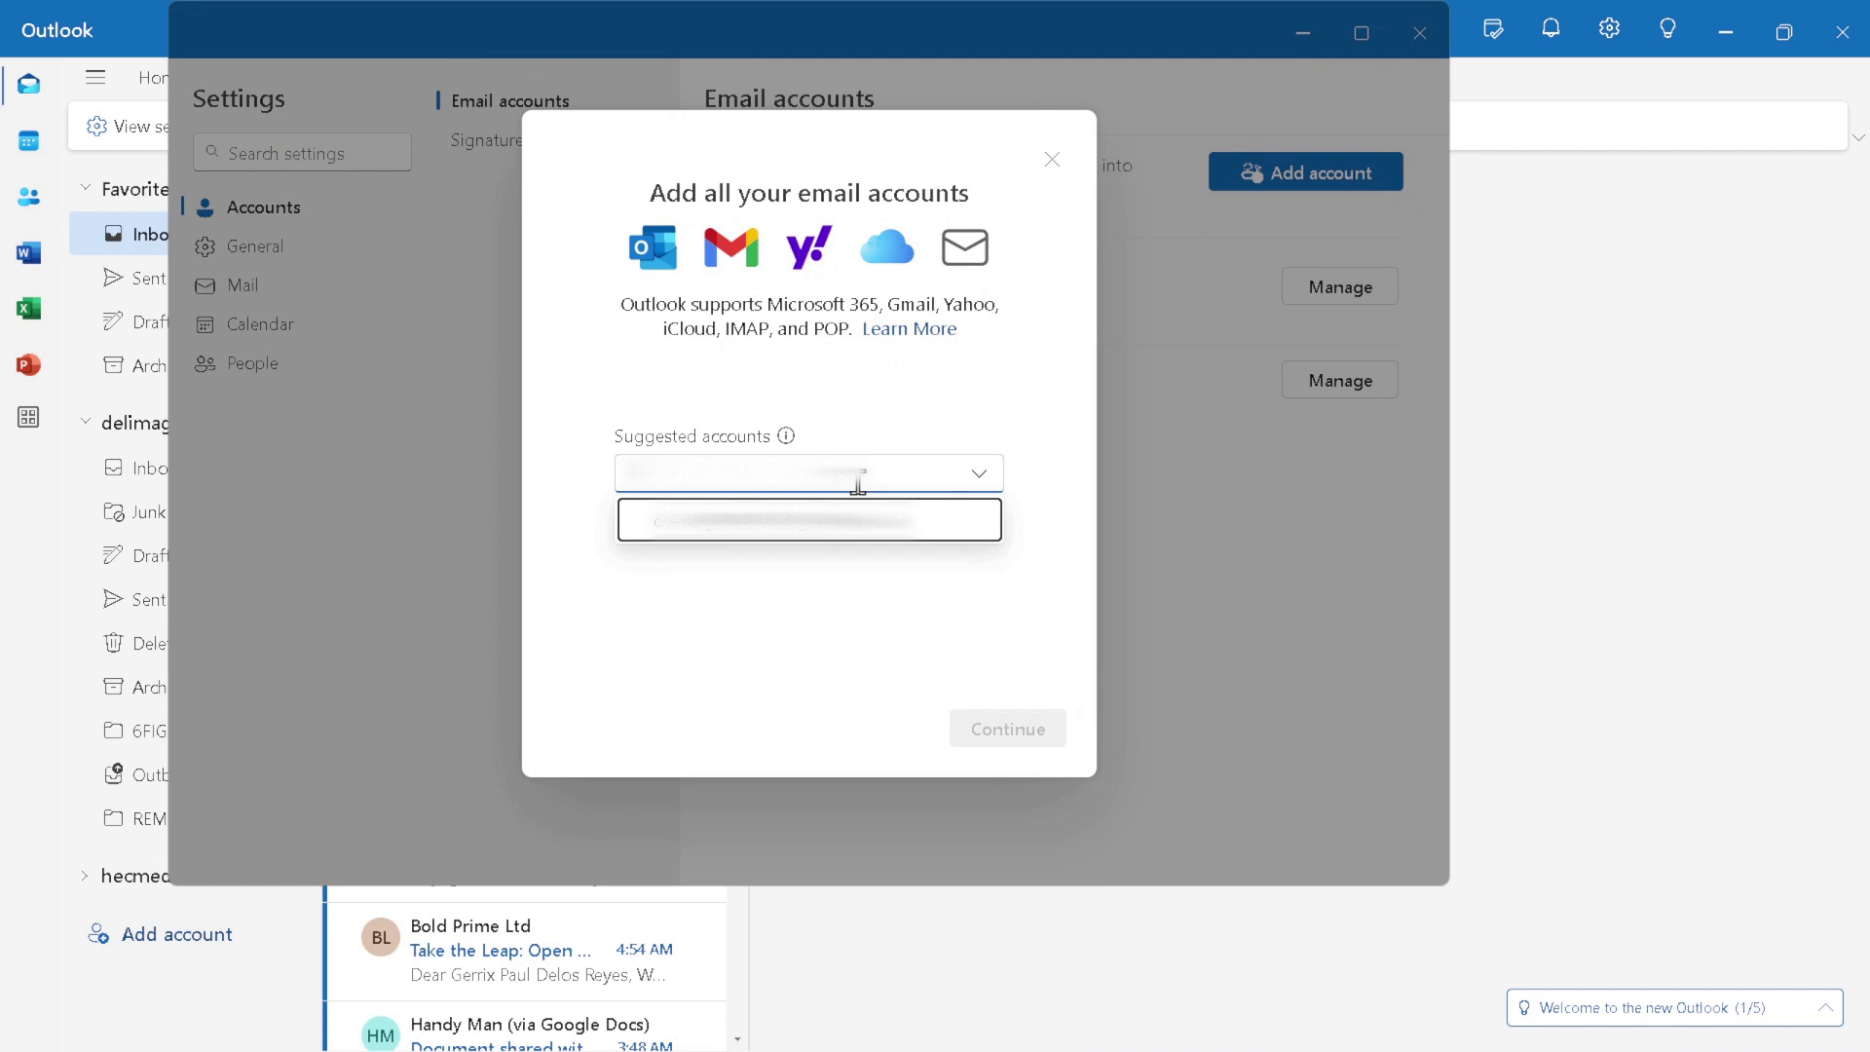
key("ctrl+a")
key("BackSpace")
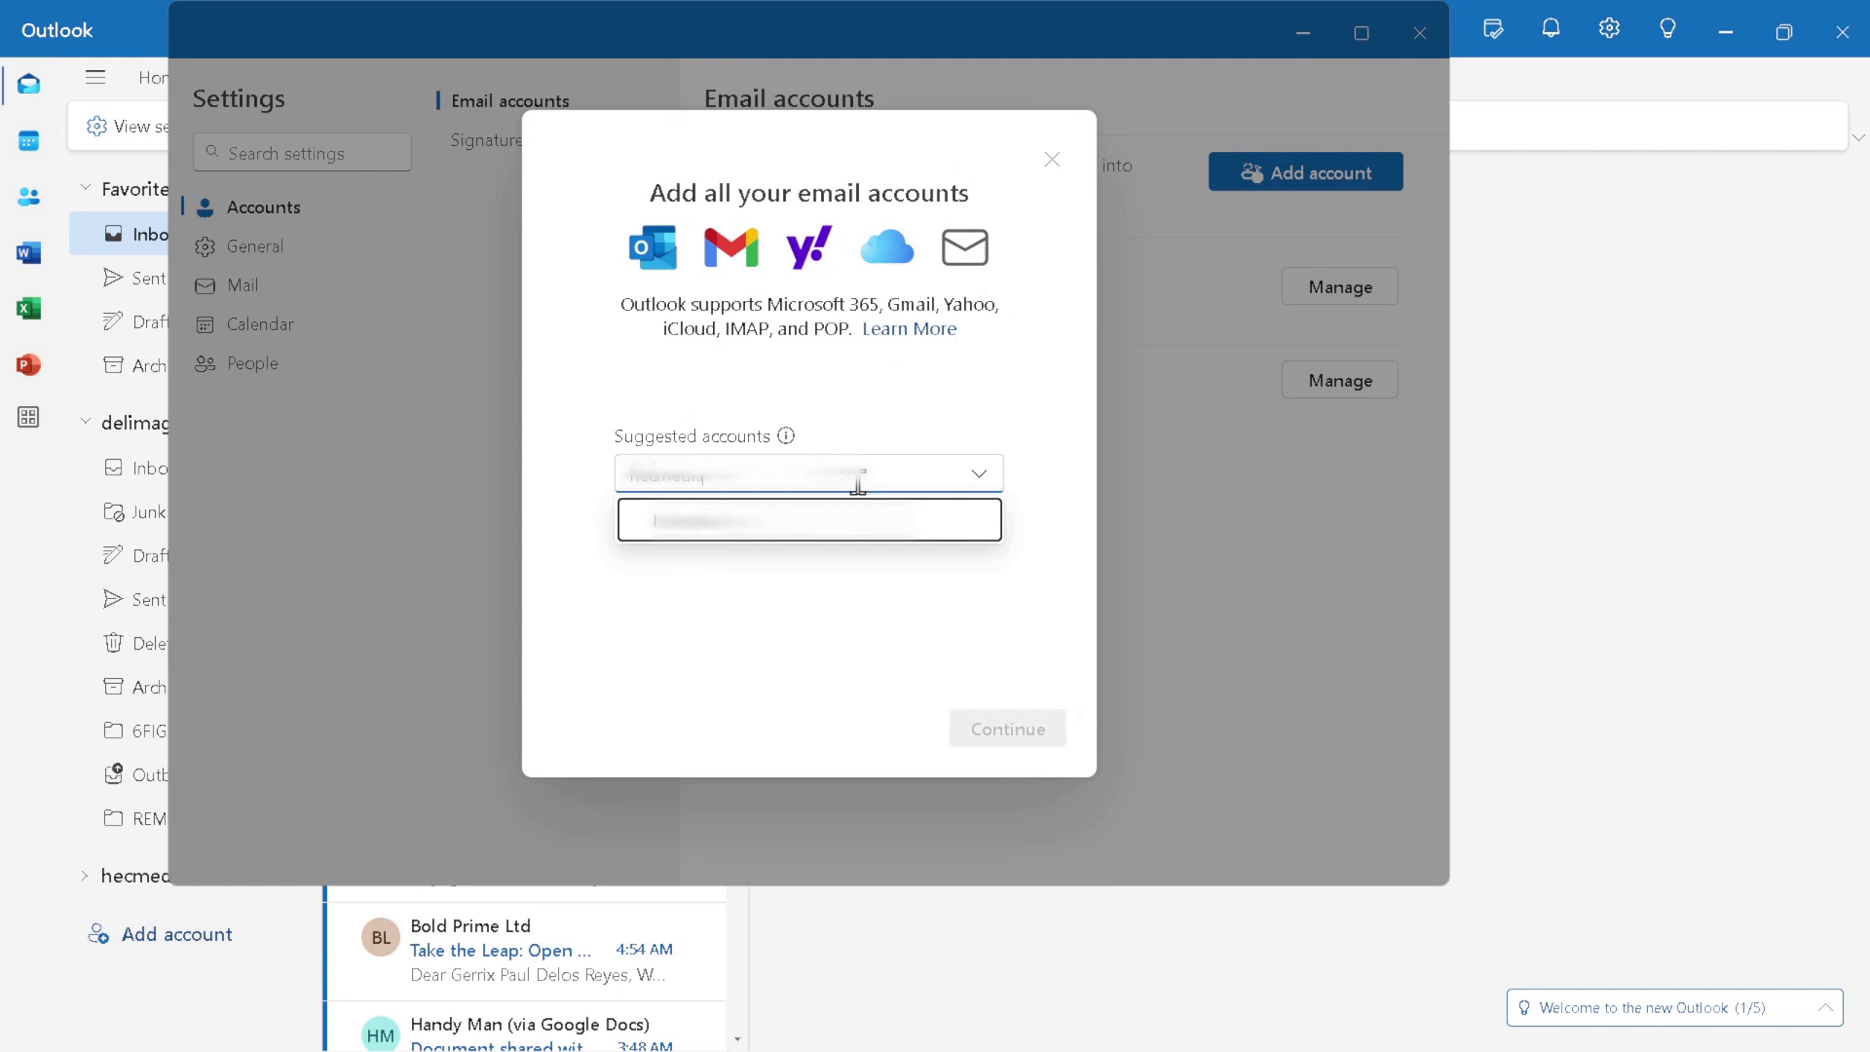
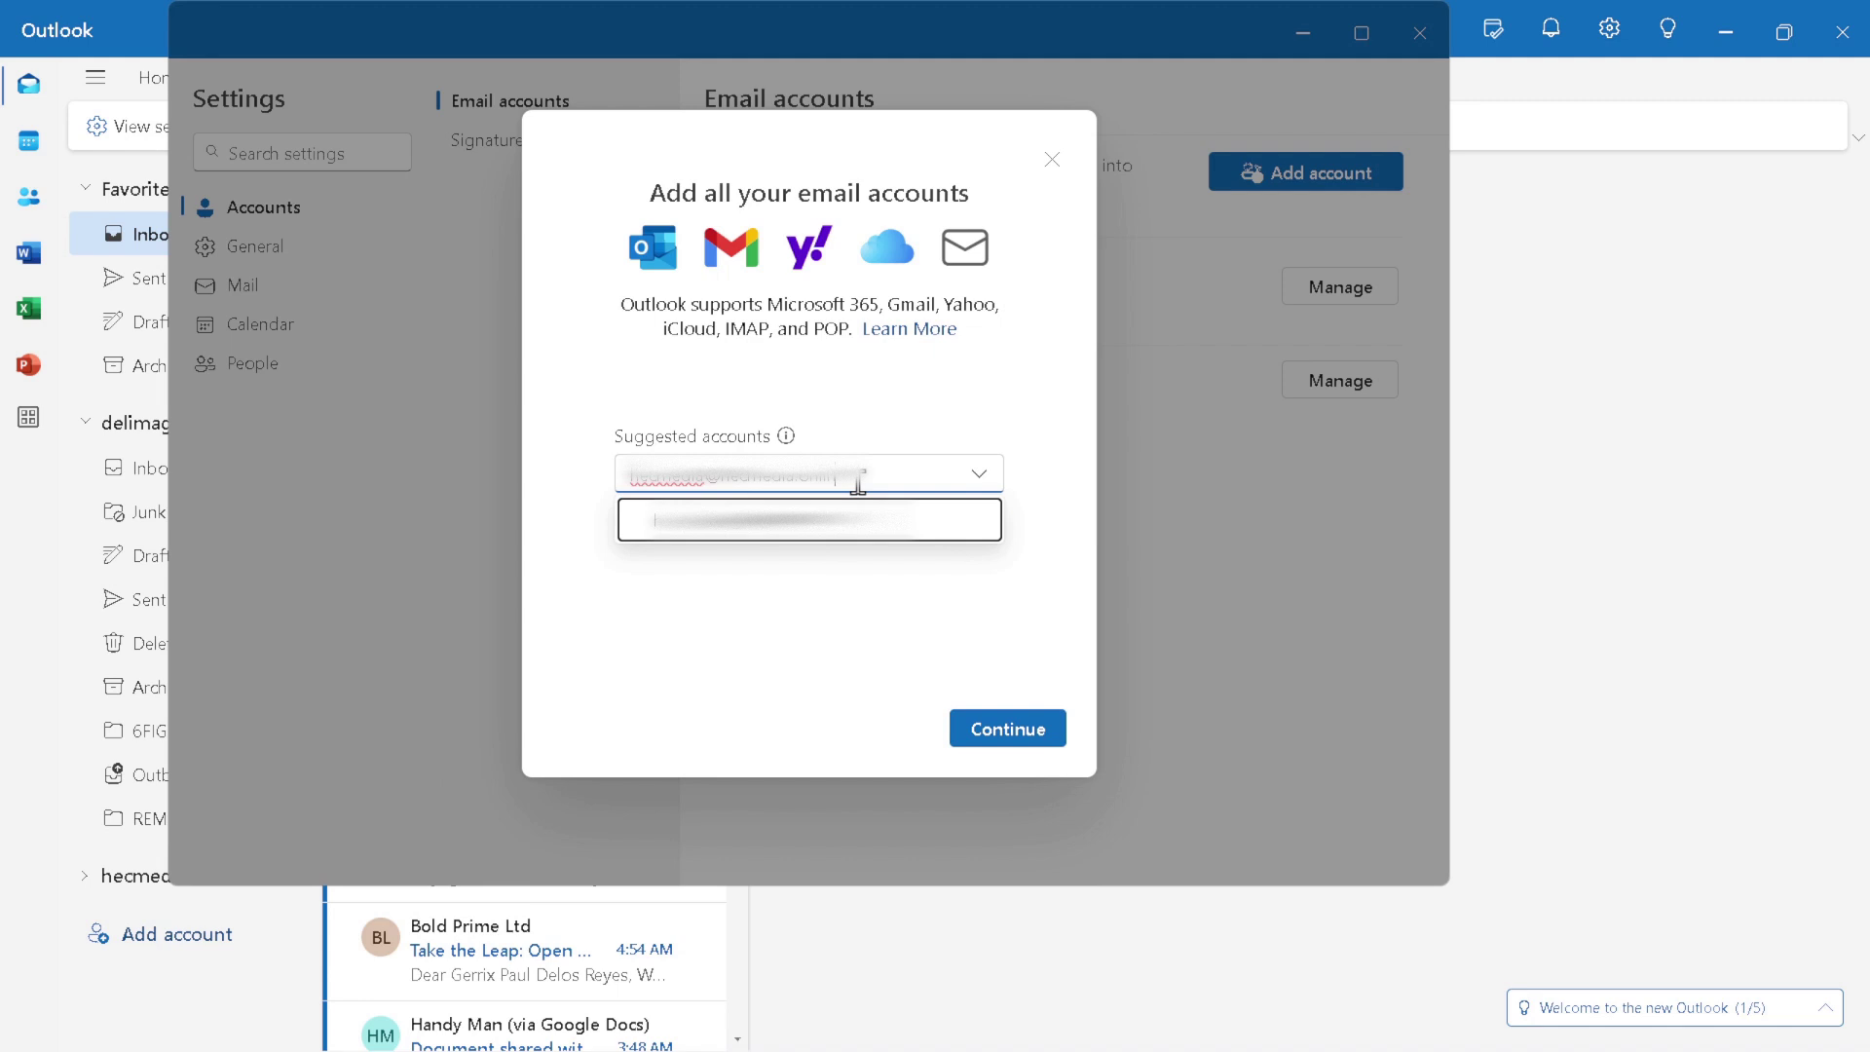
type("n")
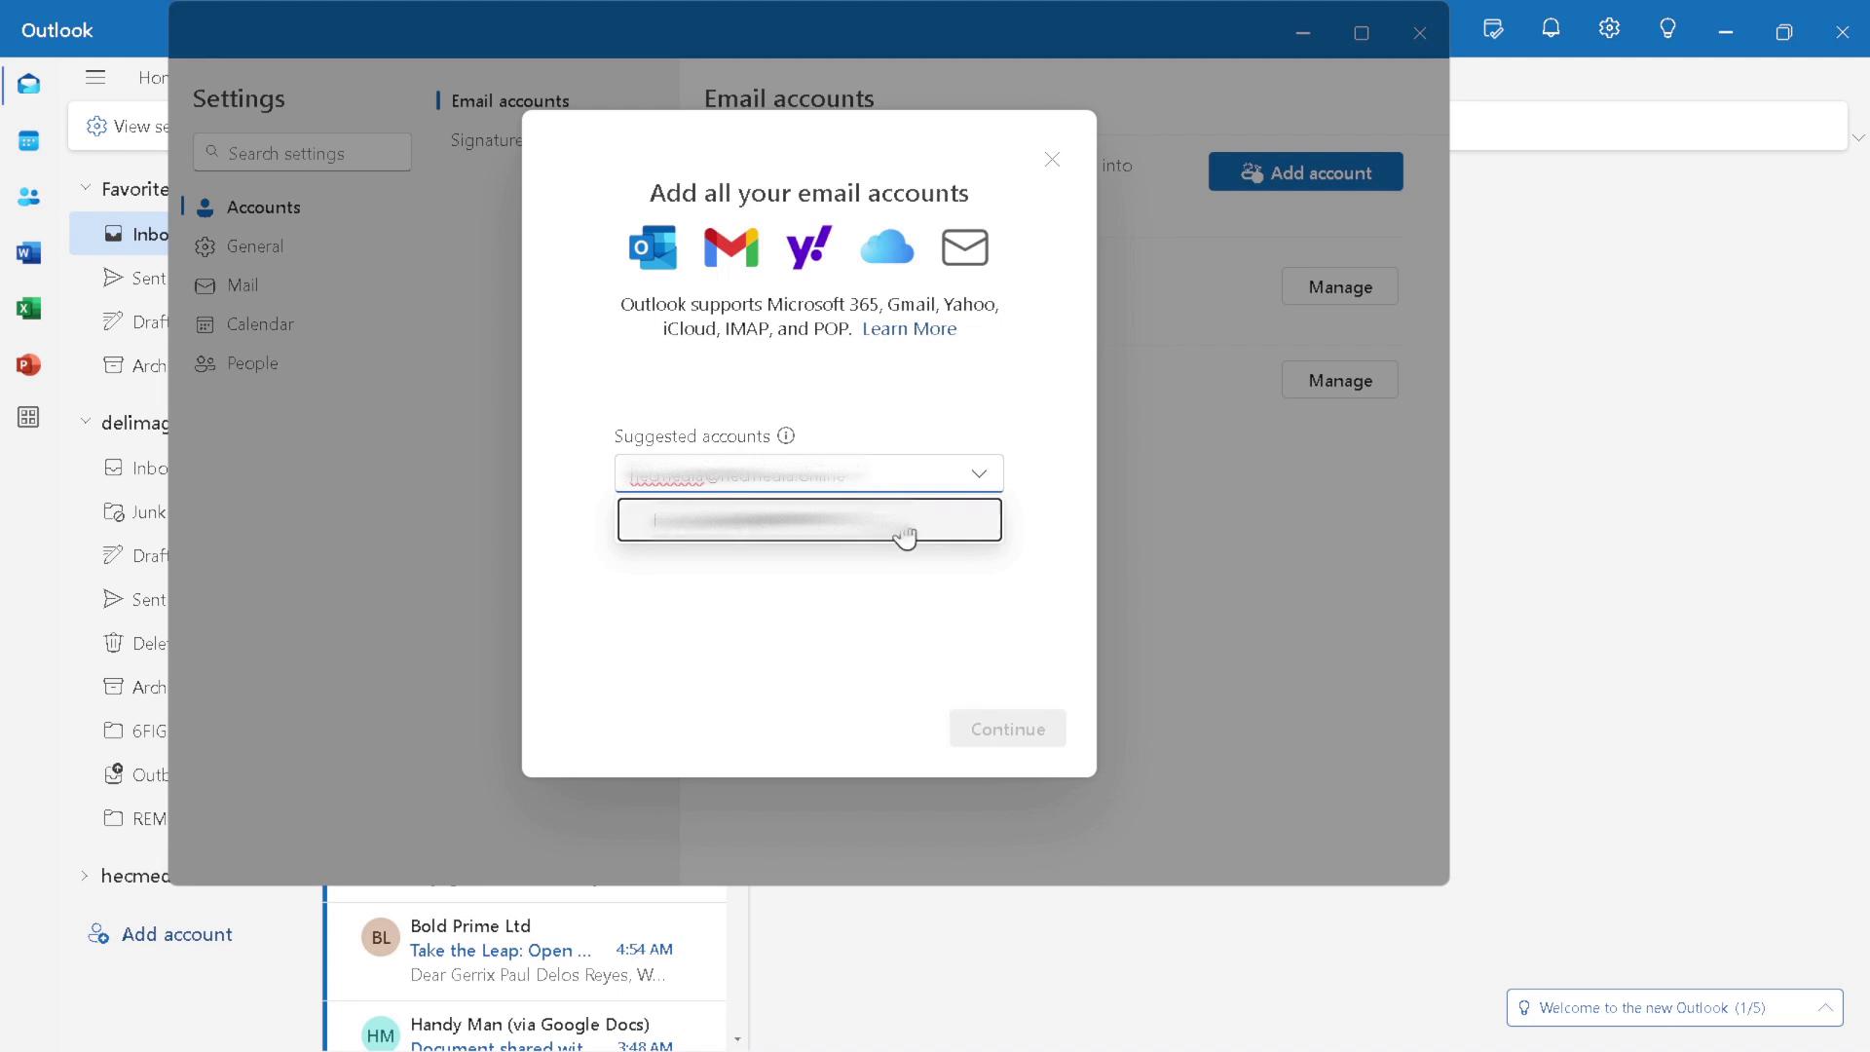
left_click(955, 508)
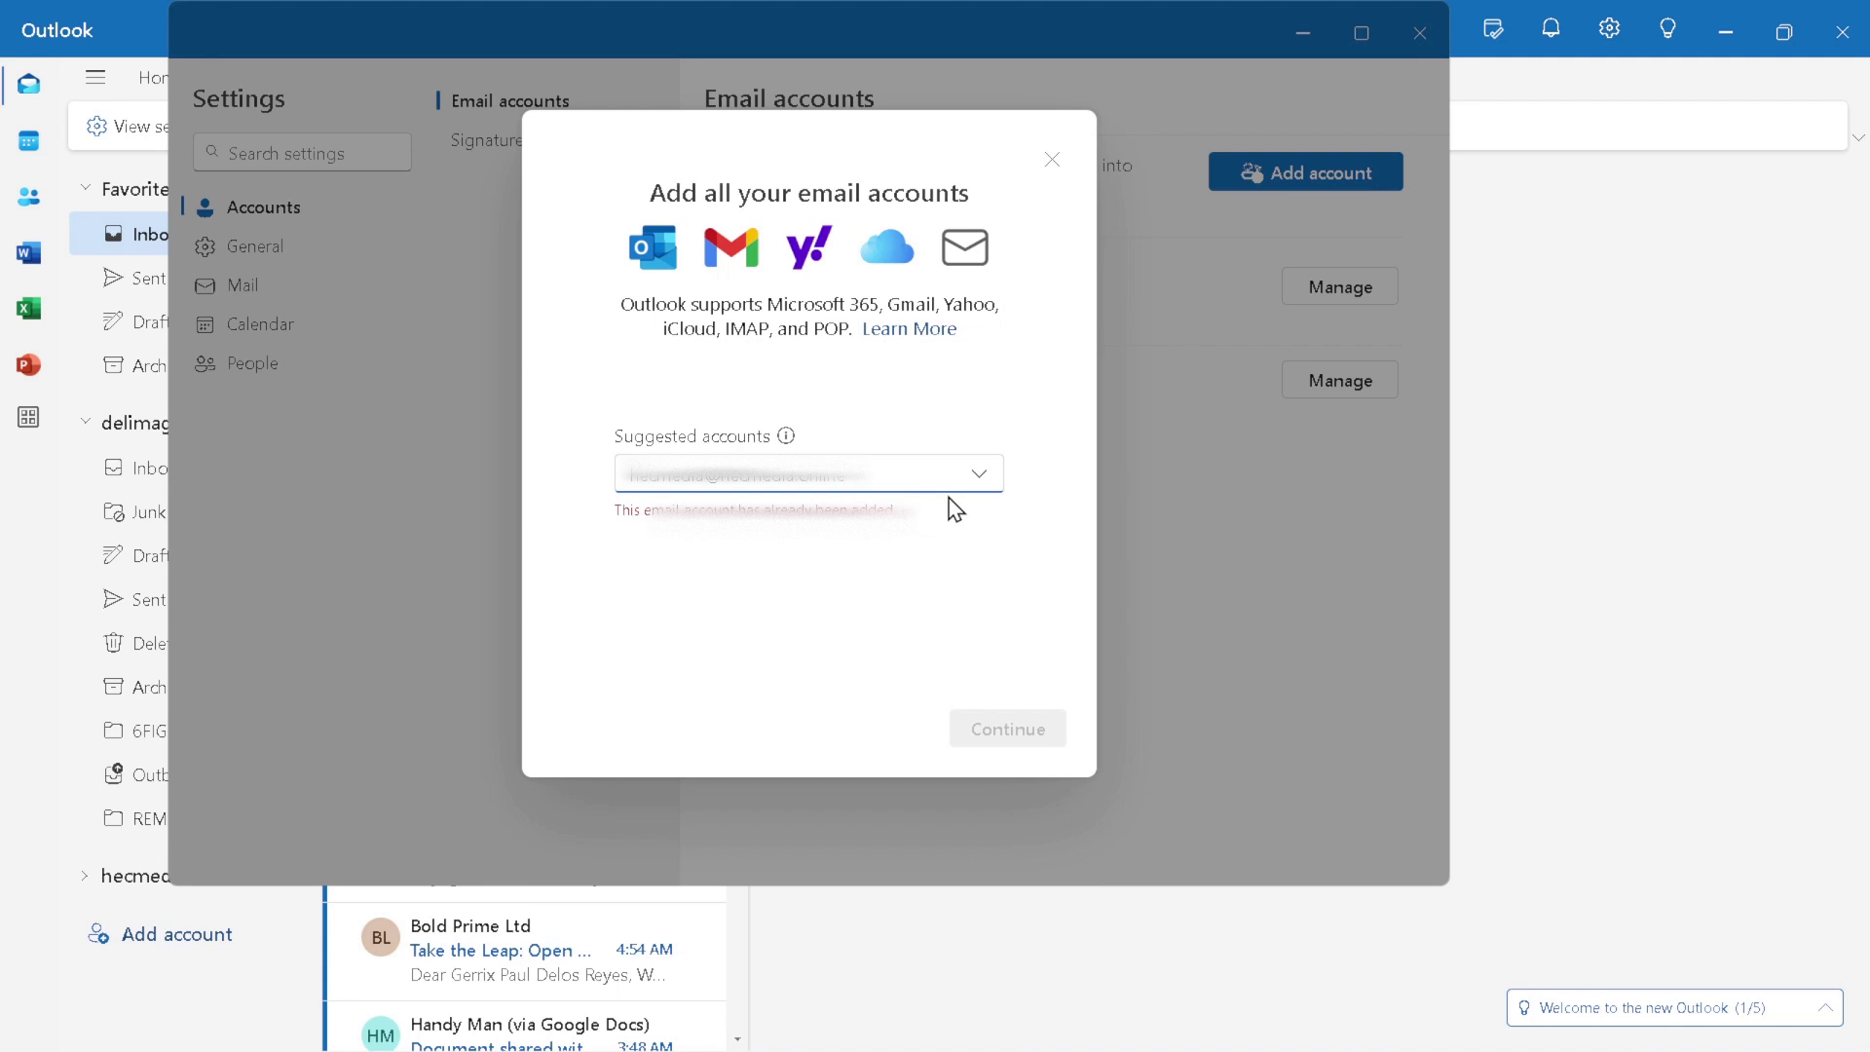
key("ctrl+a")
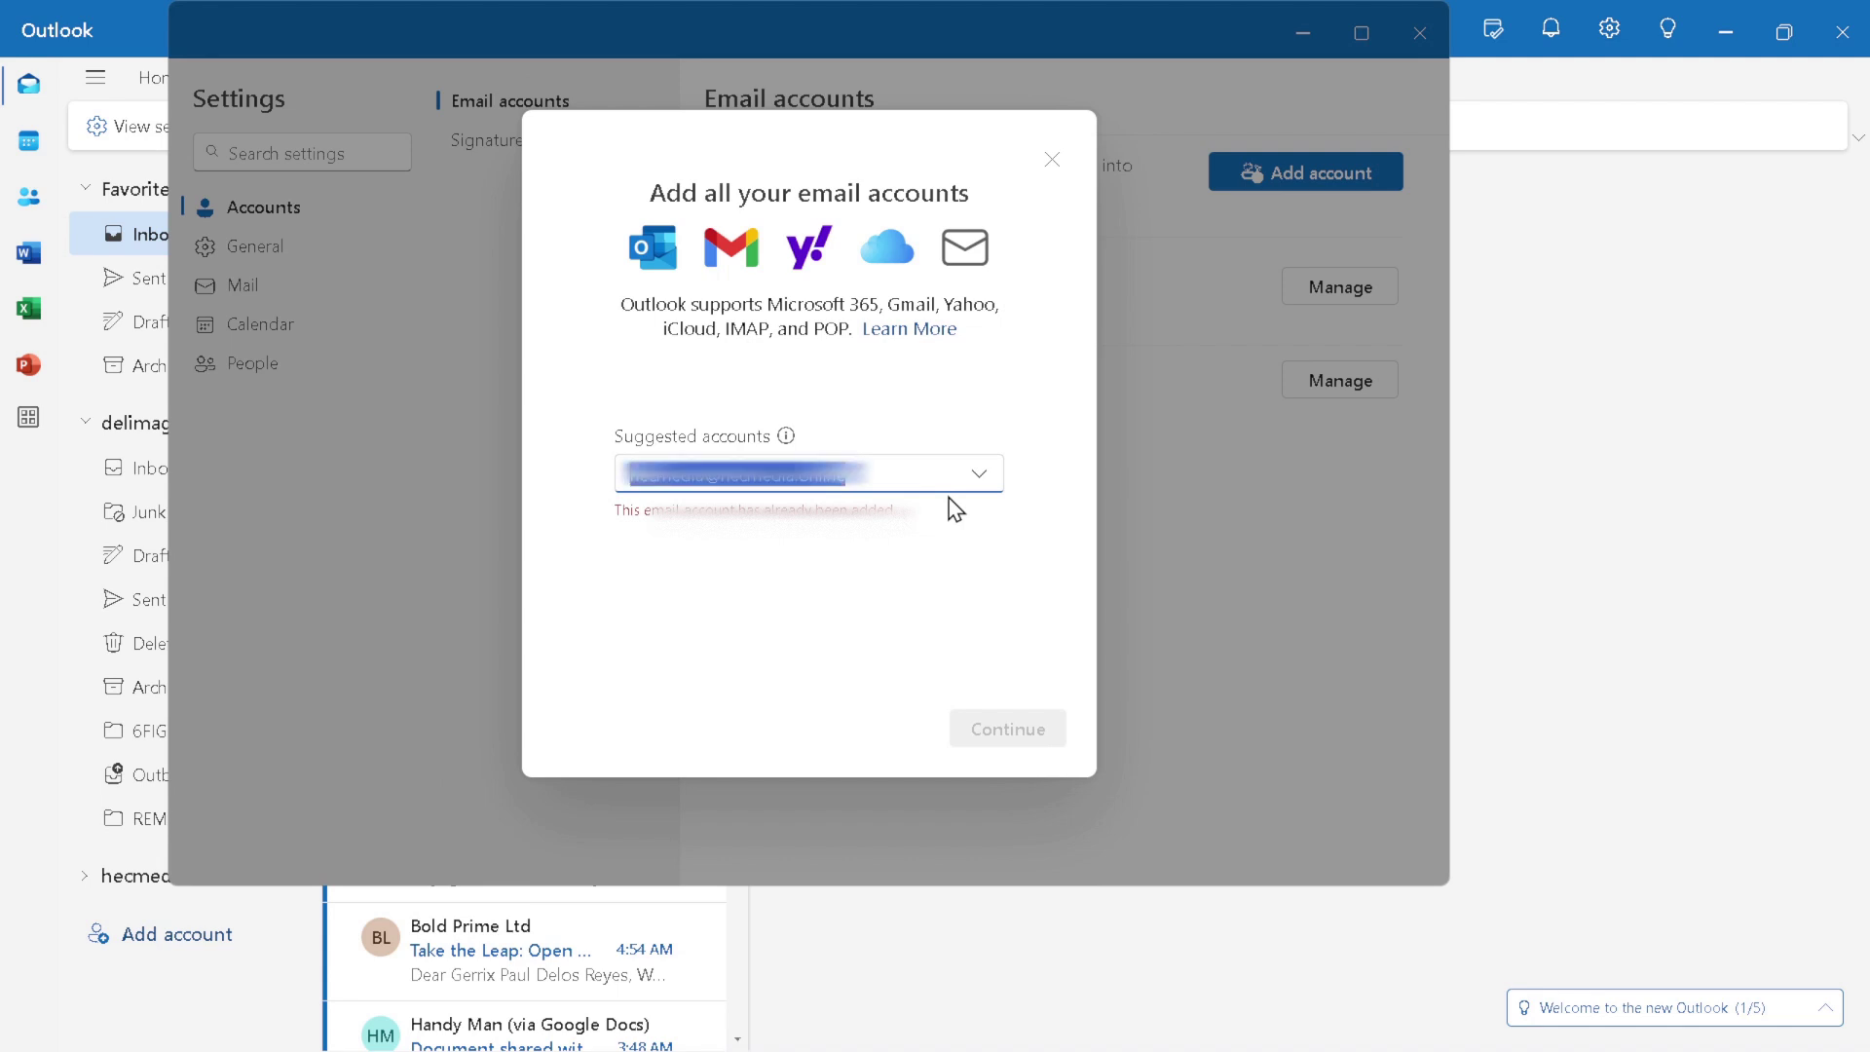
key("BackSpace")
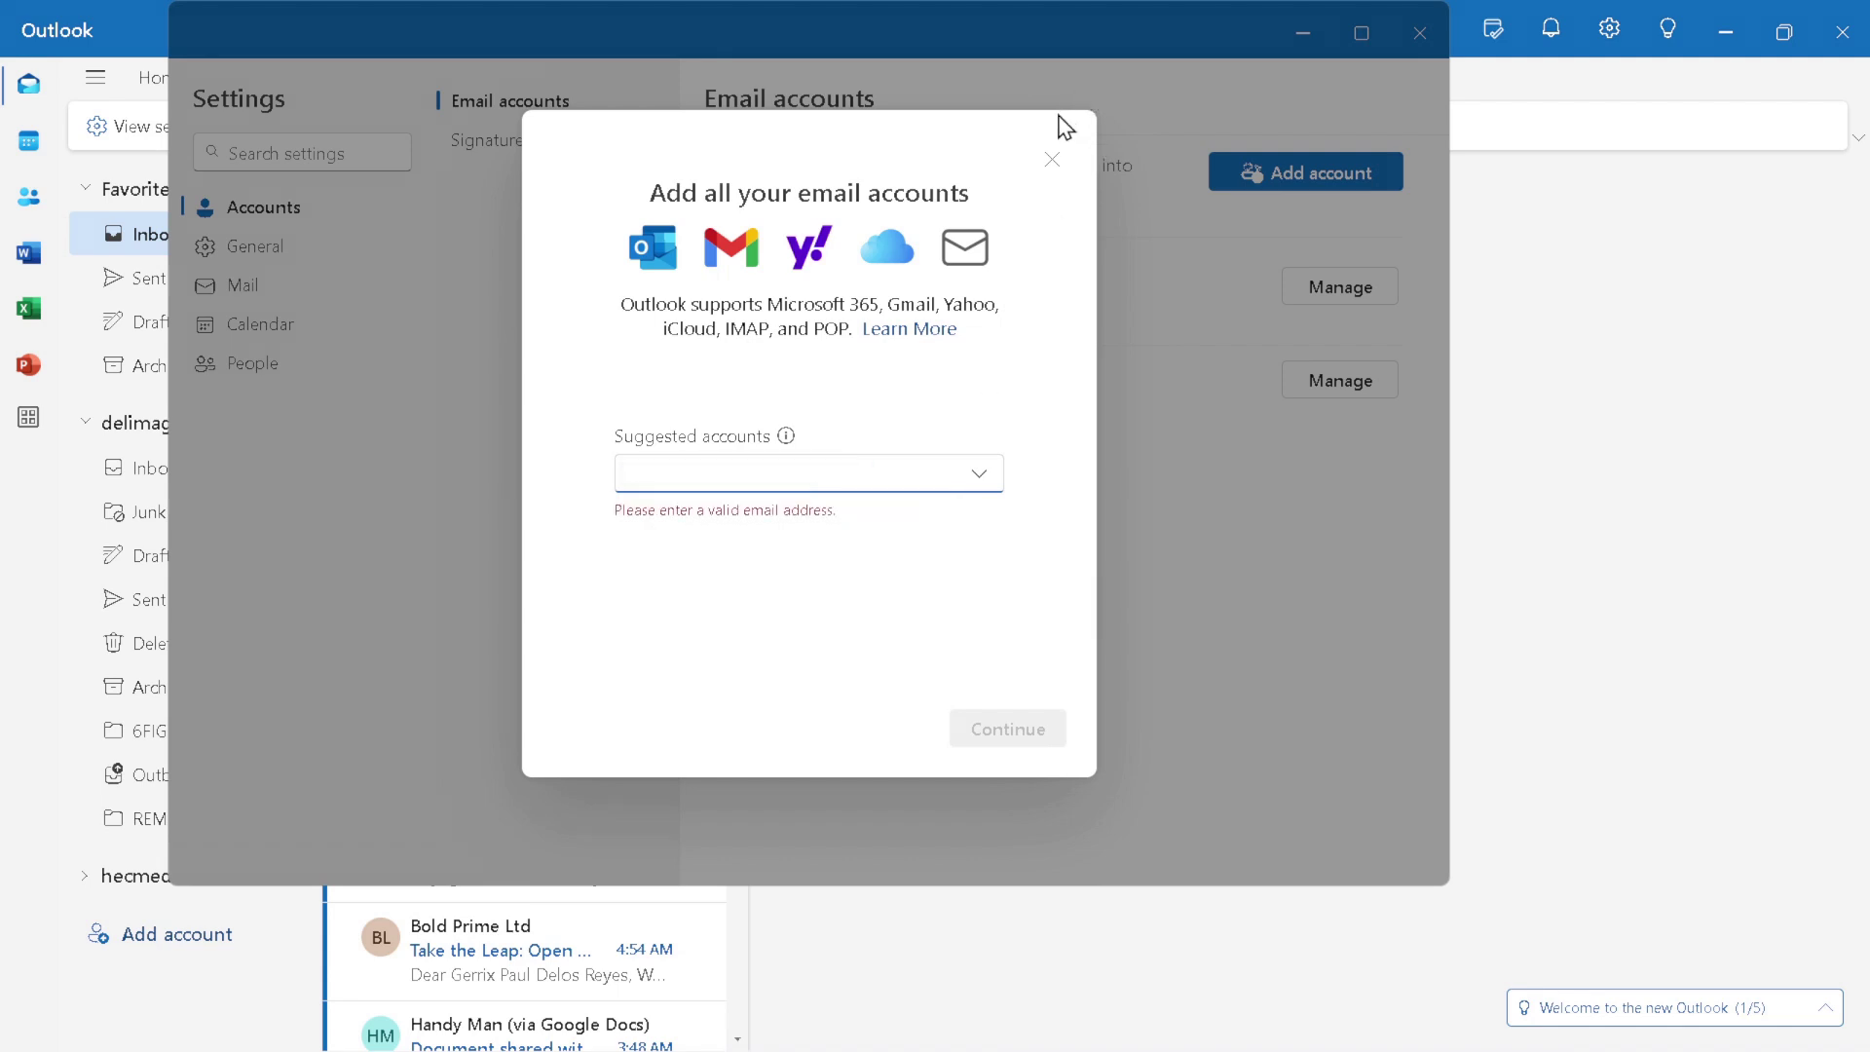
Step: Close the add-account dialog and remove the existing IMAP account from this device only
left_click(1054, 161)
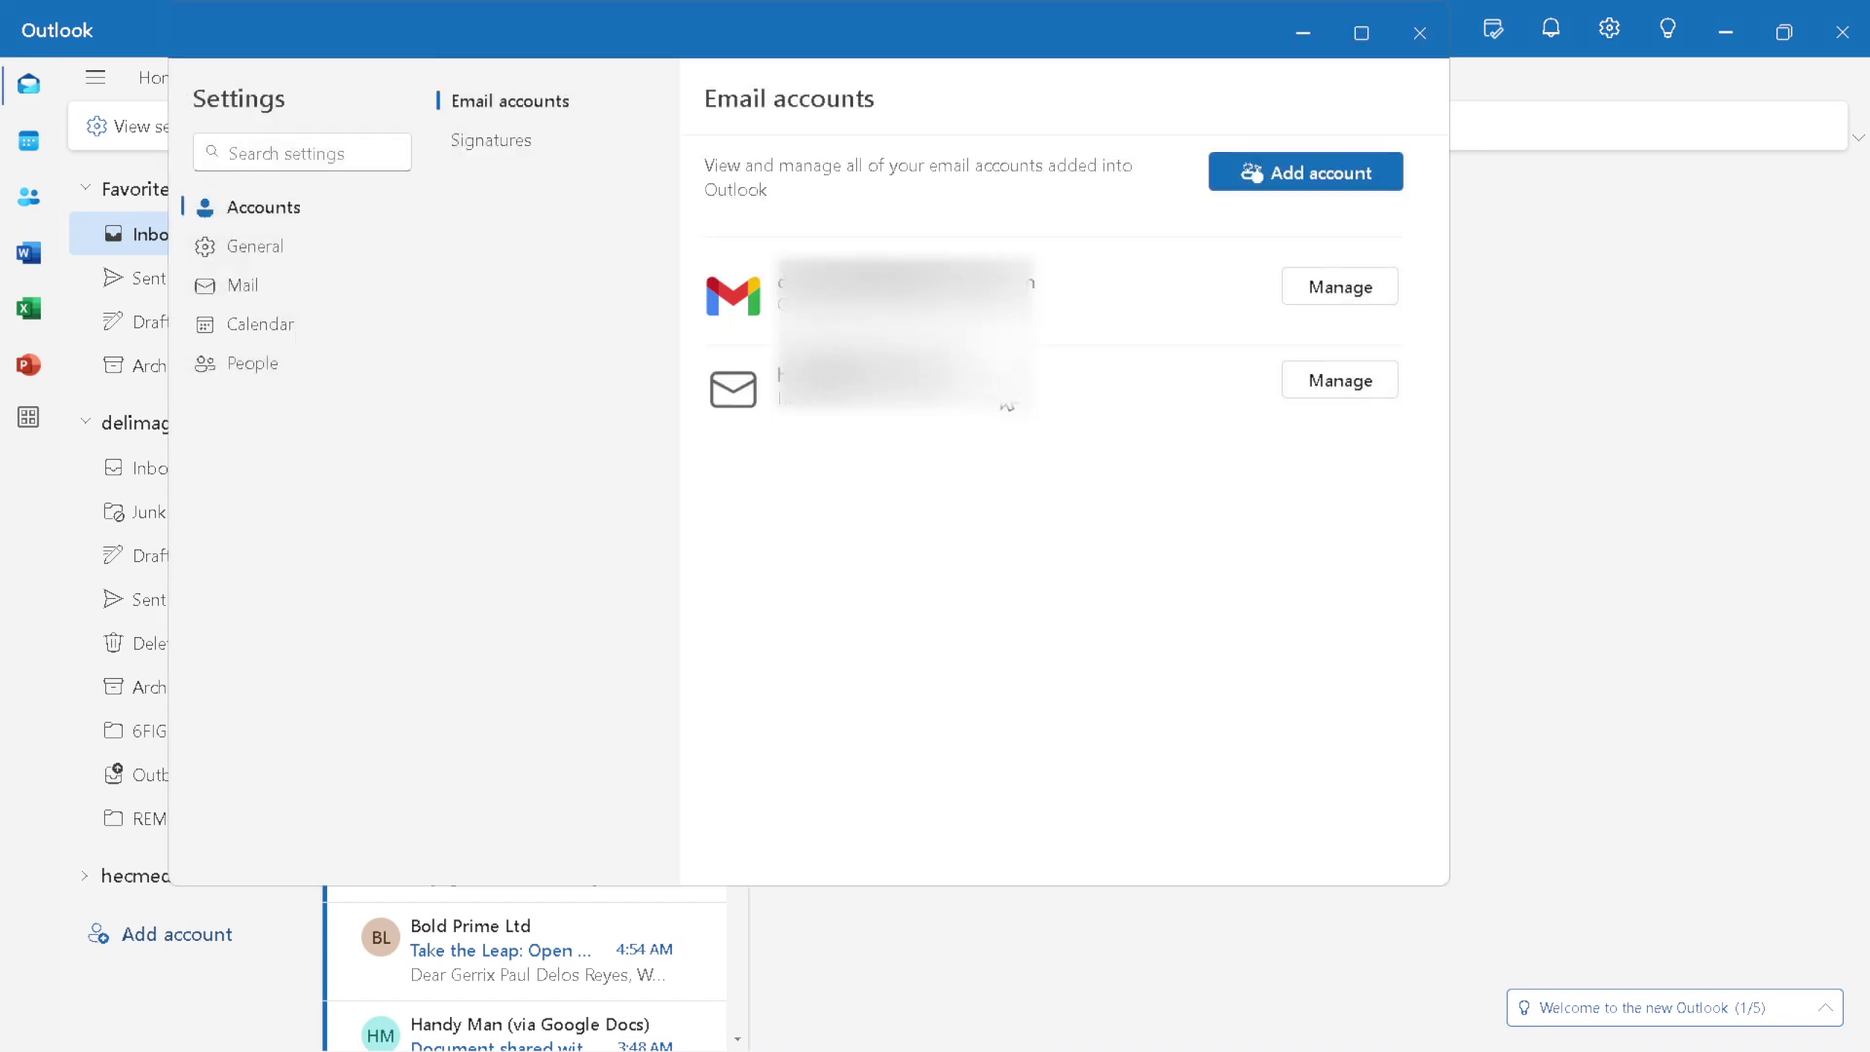
left_click(1330, 389)
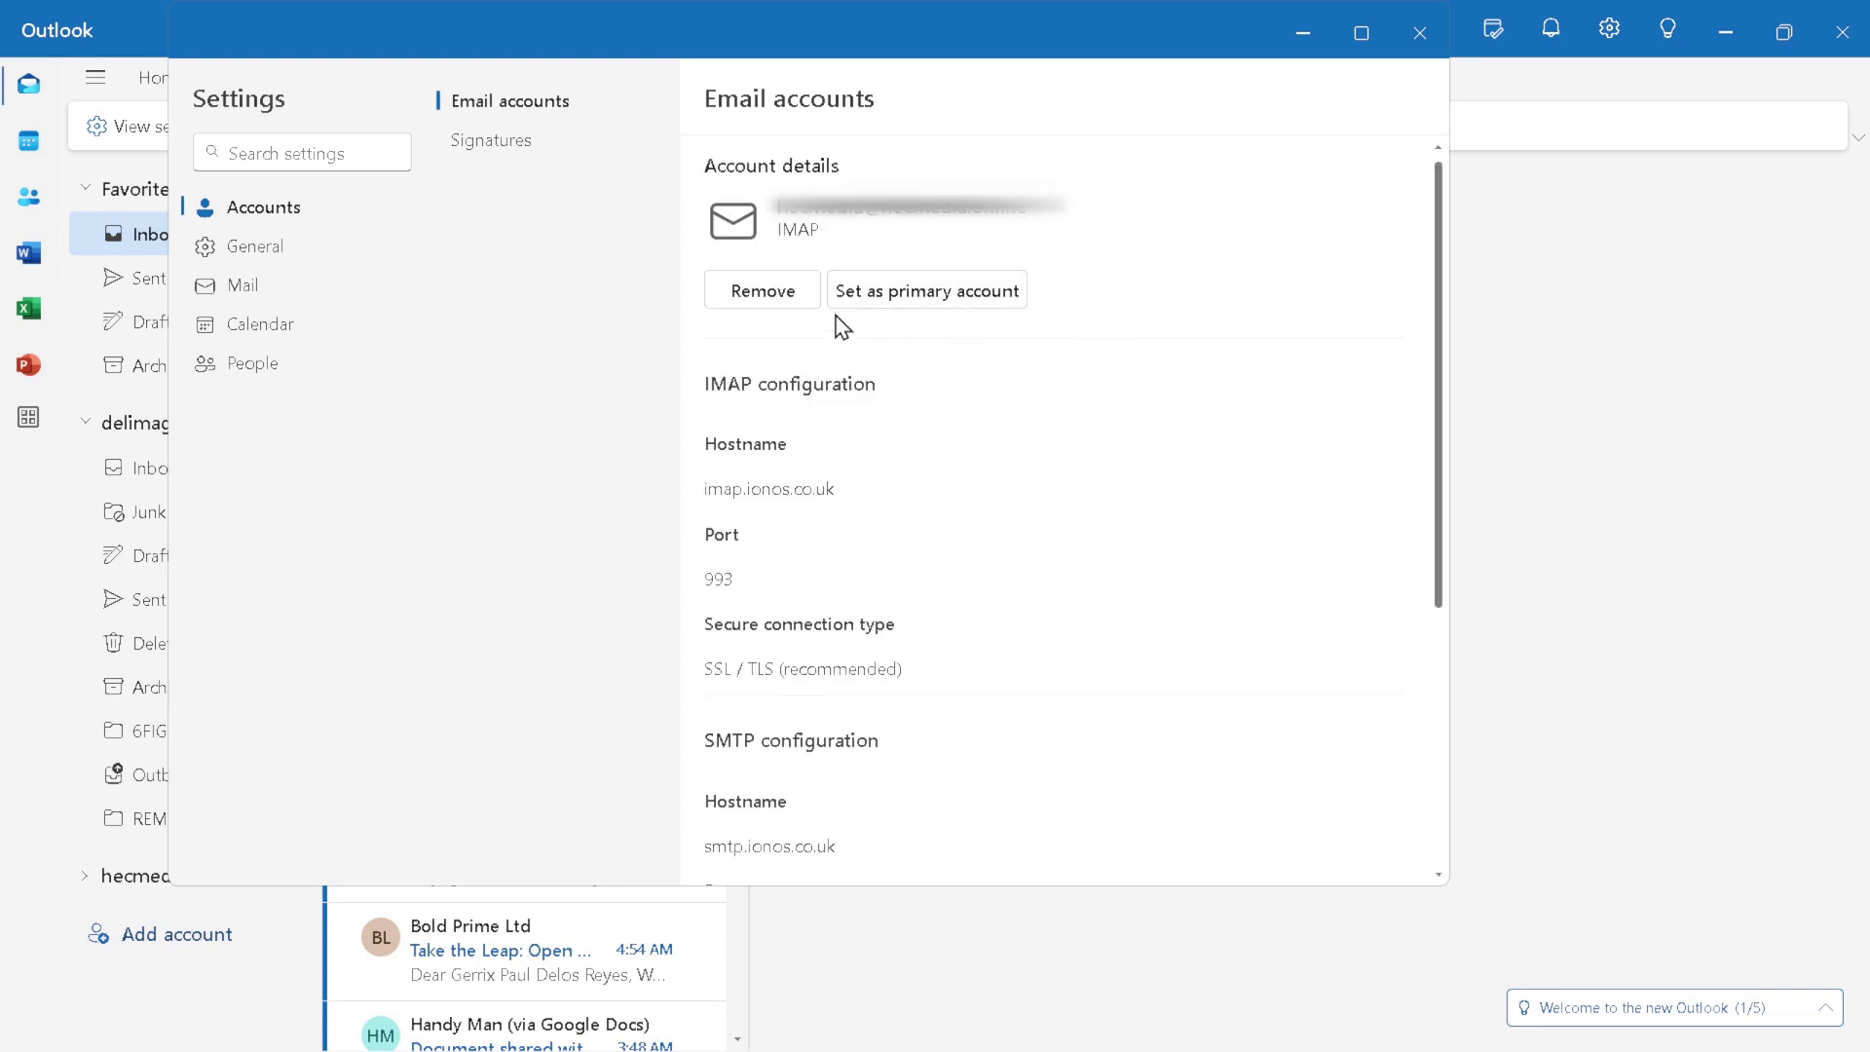
left_click(780, 294)
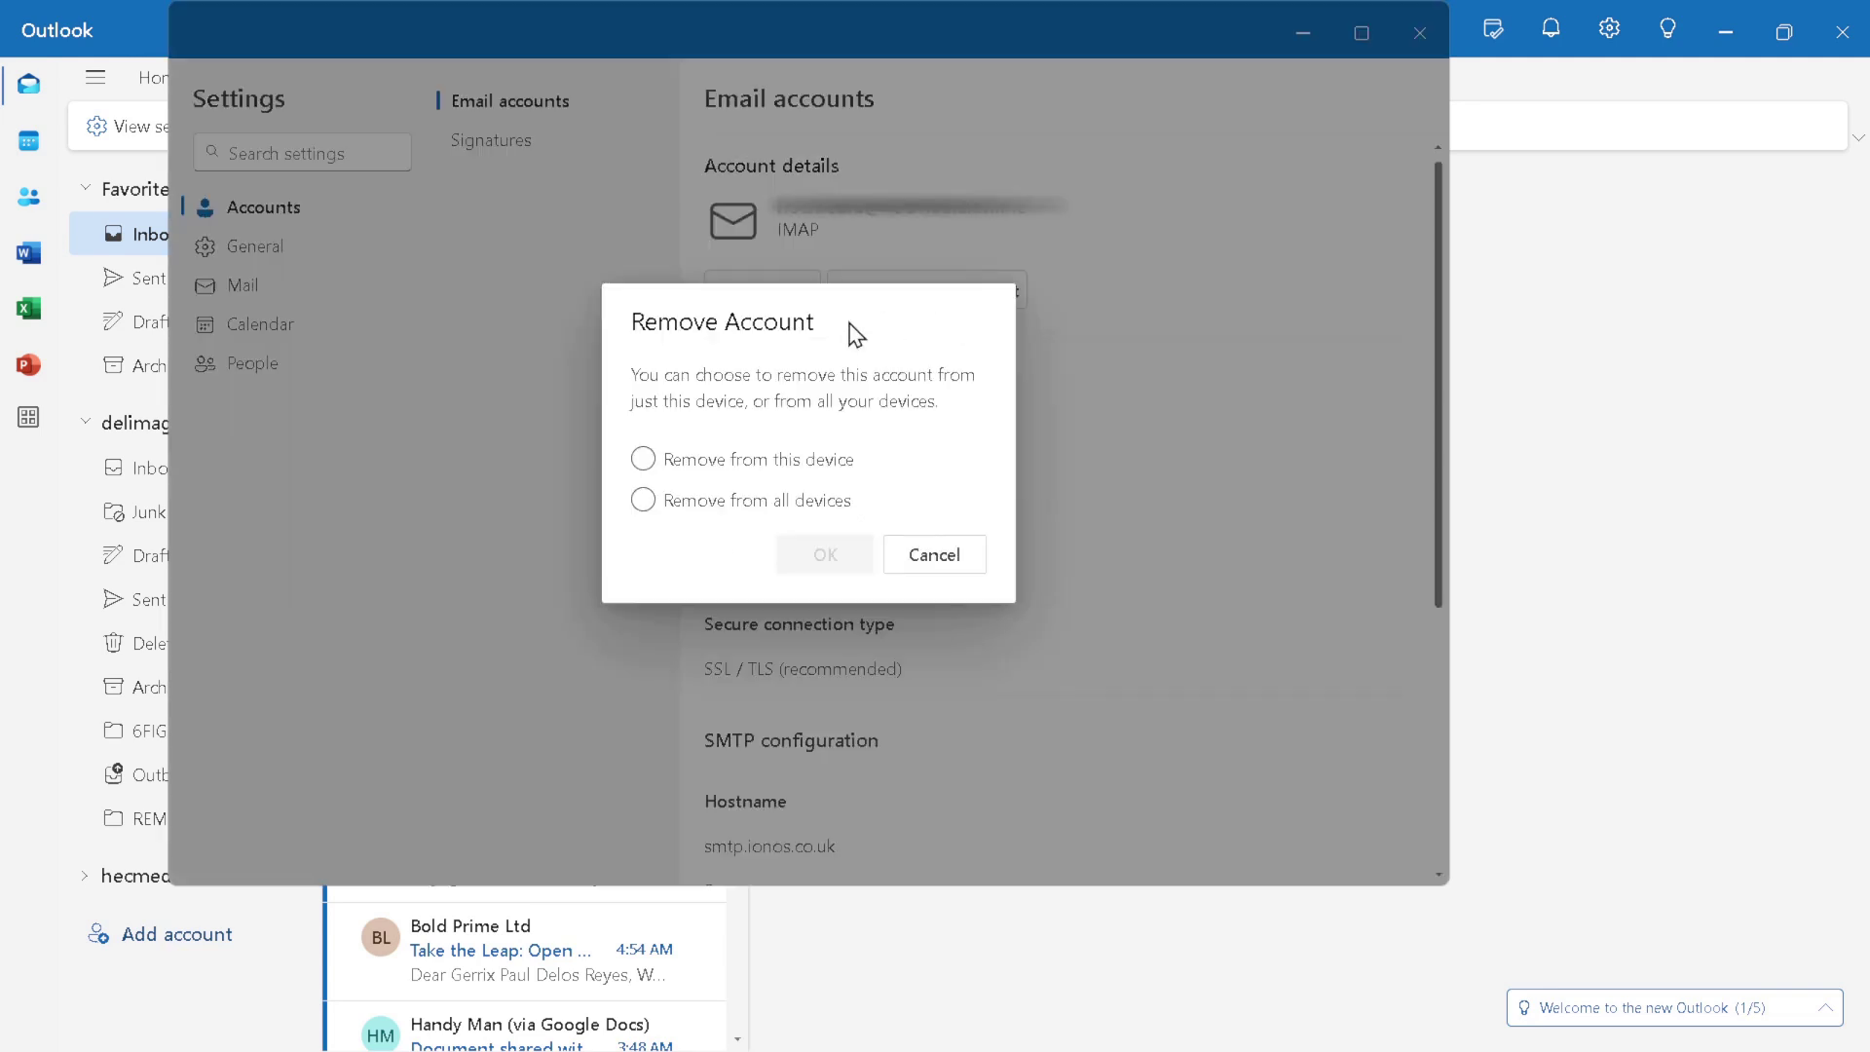
left_click(784, 474)
left_click(833, 569)
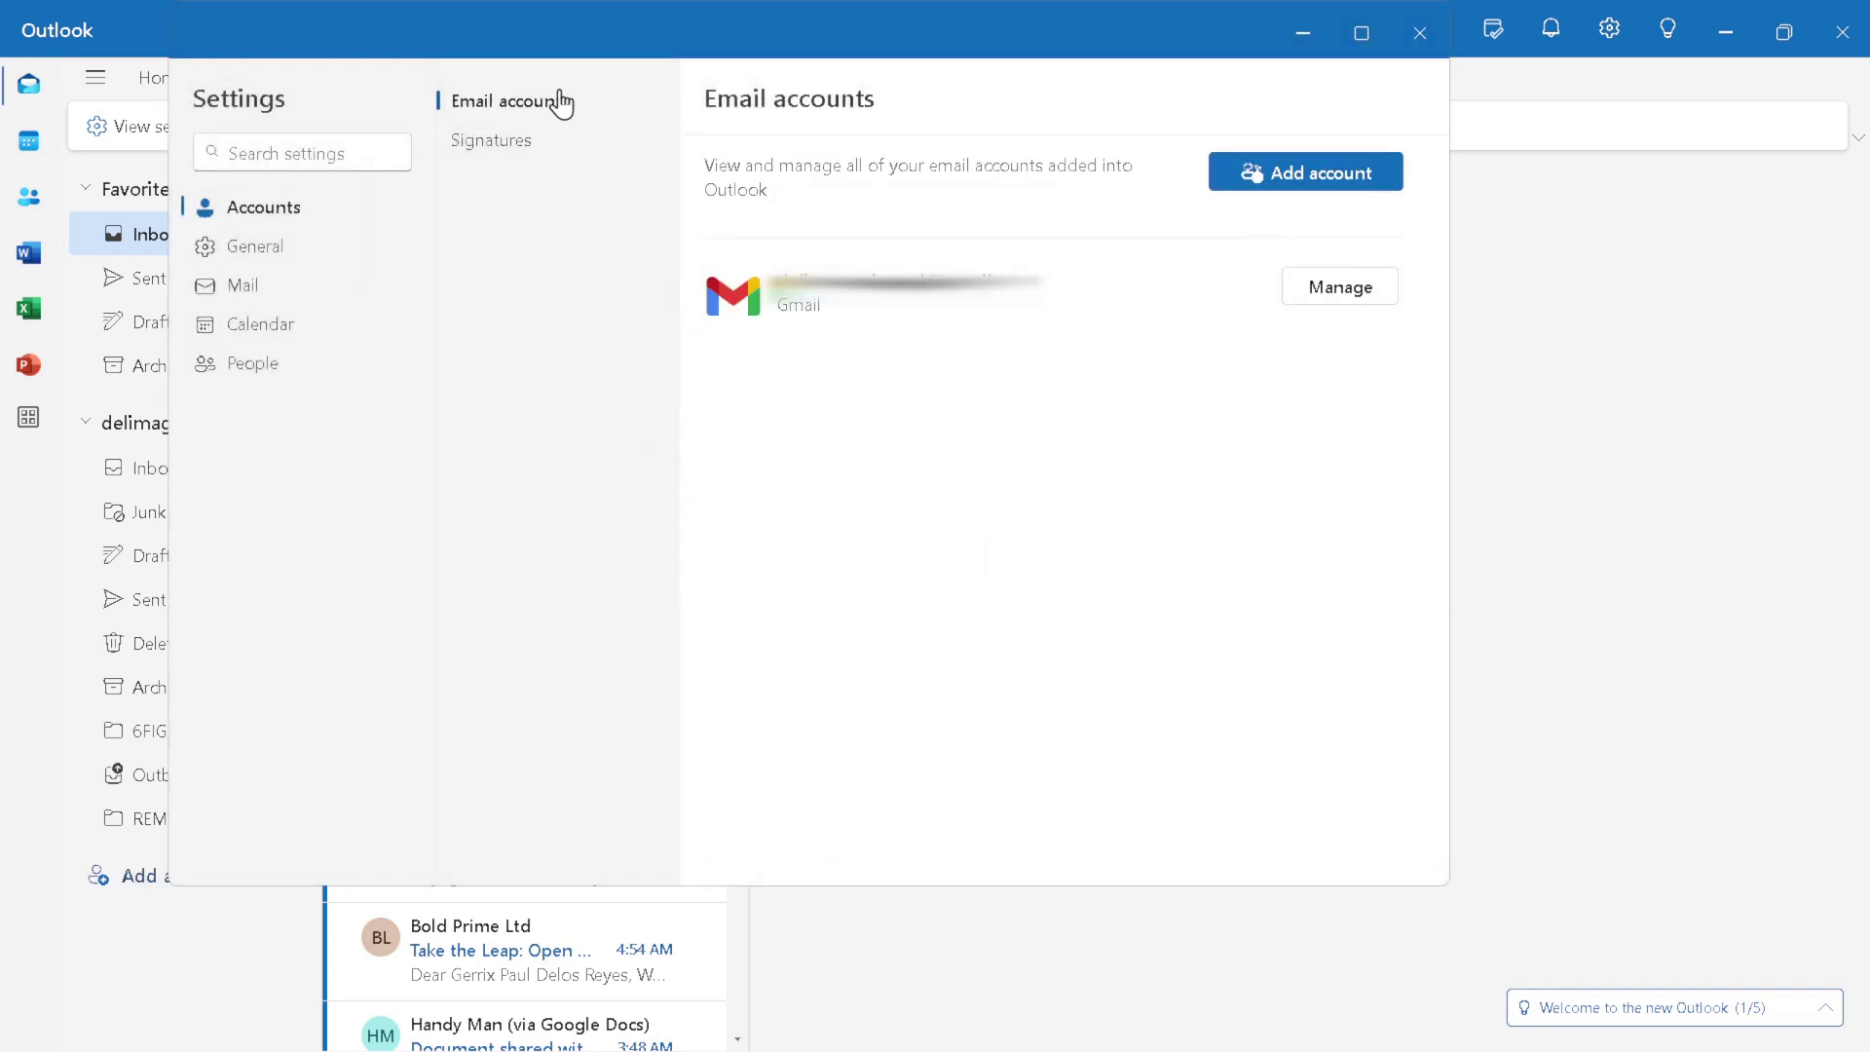
Step: Start adding a new account using the suggested IONOS email address
left_click(1263, 185)
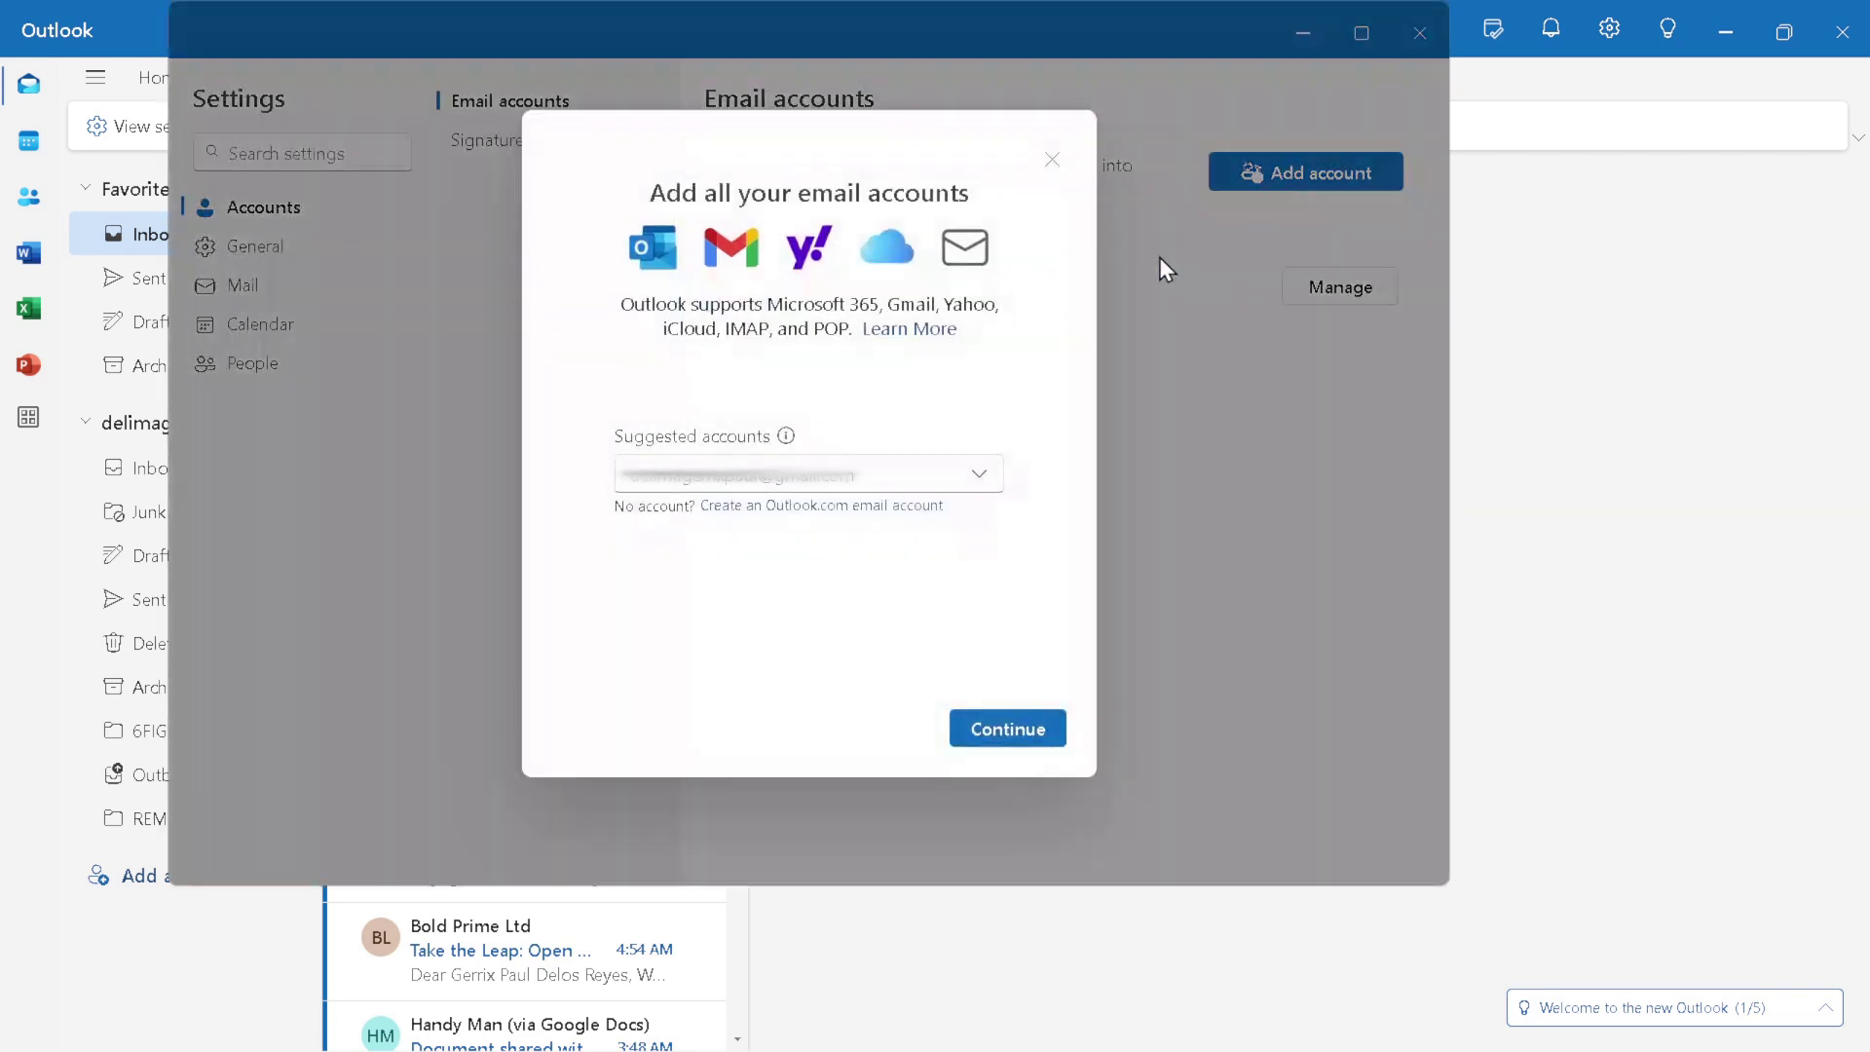
left_click(861, 490)
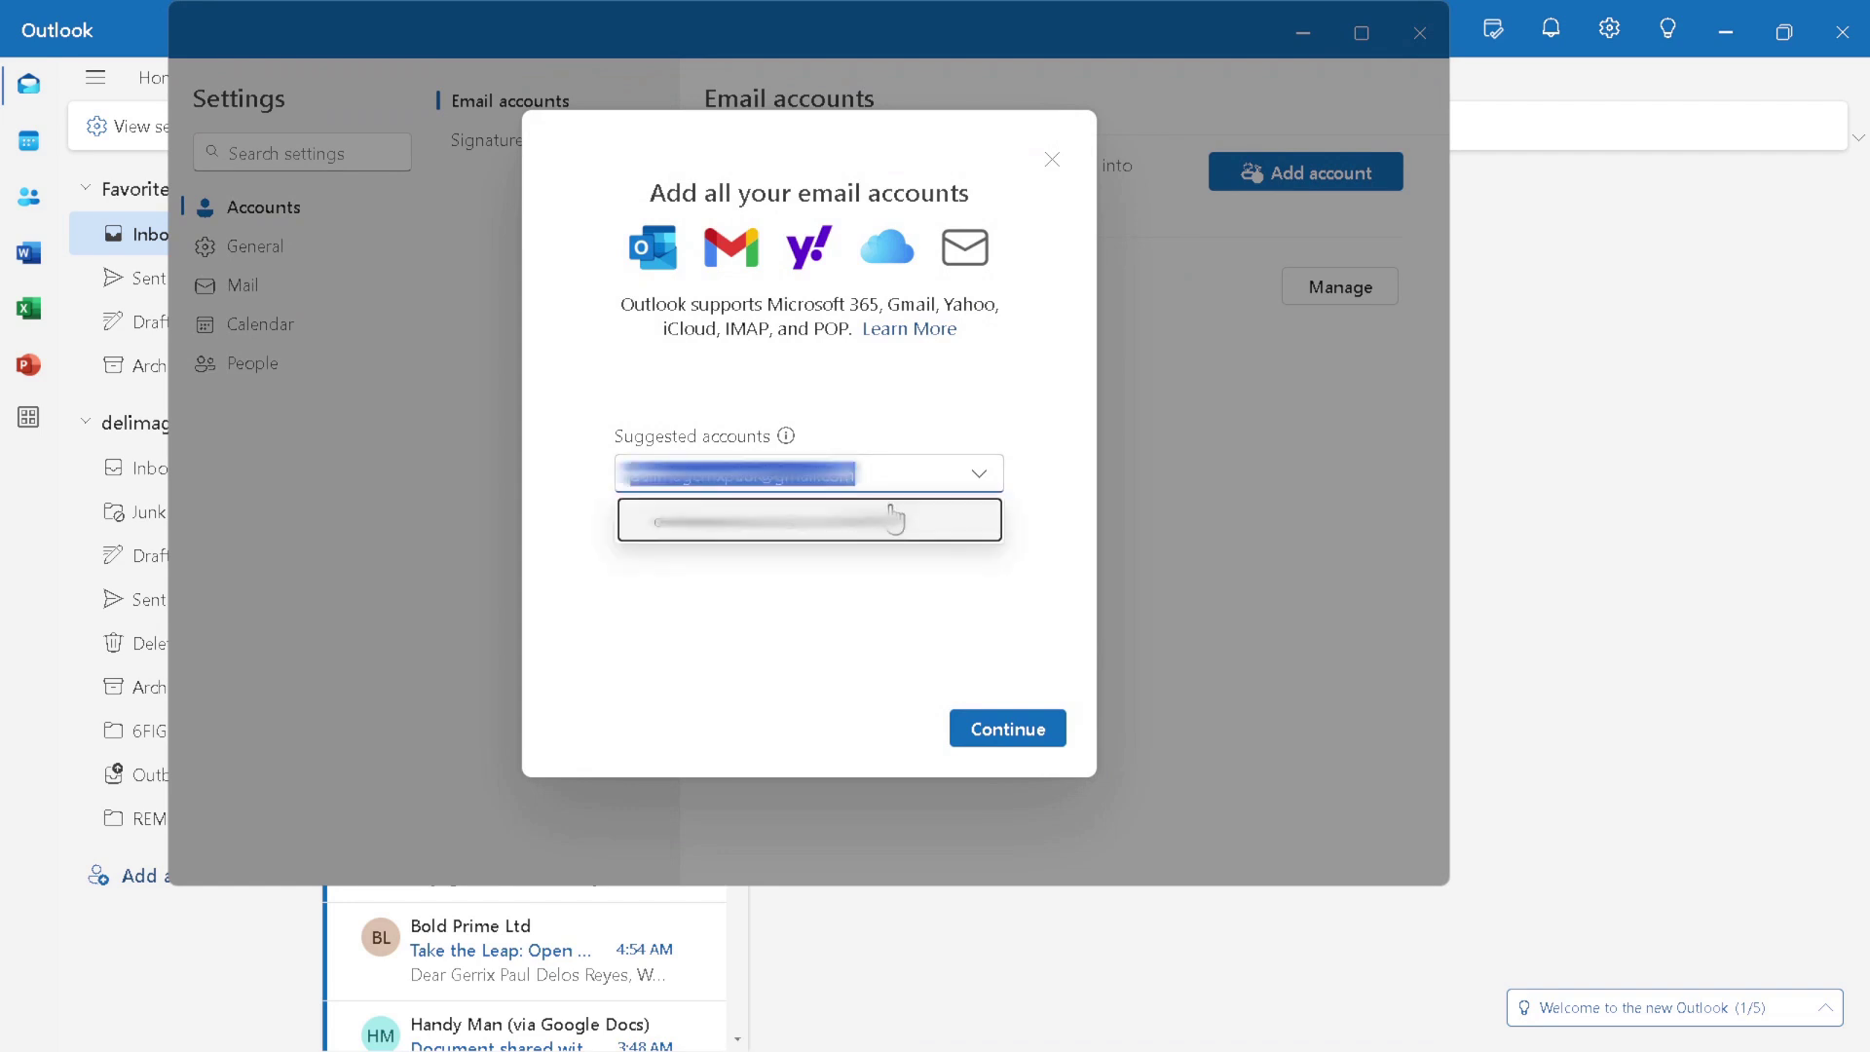
key("BackSpace")
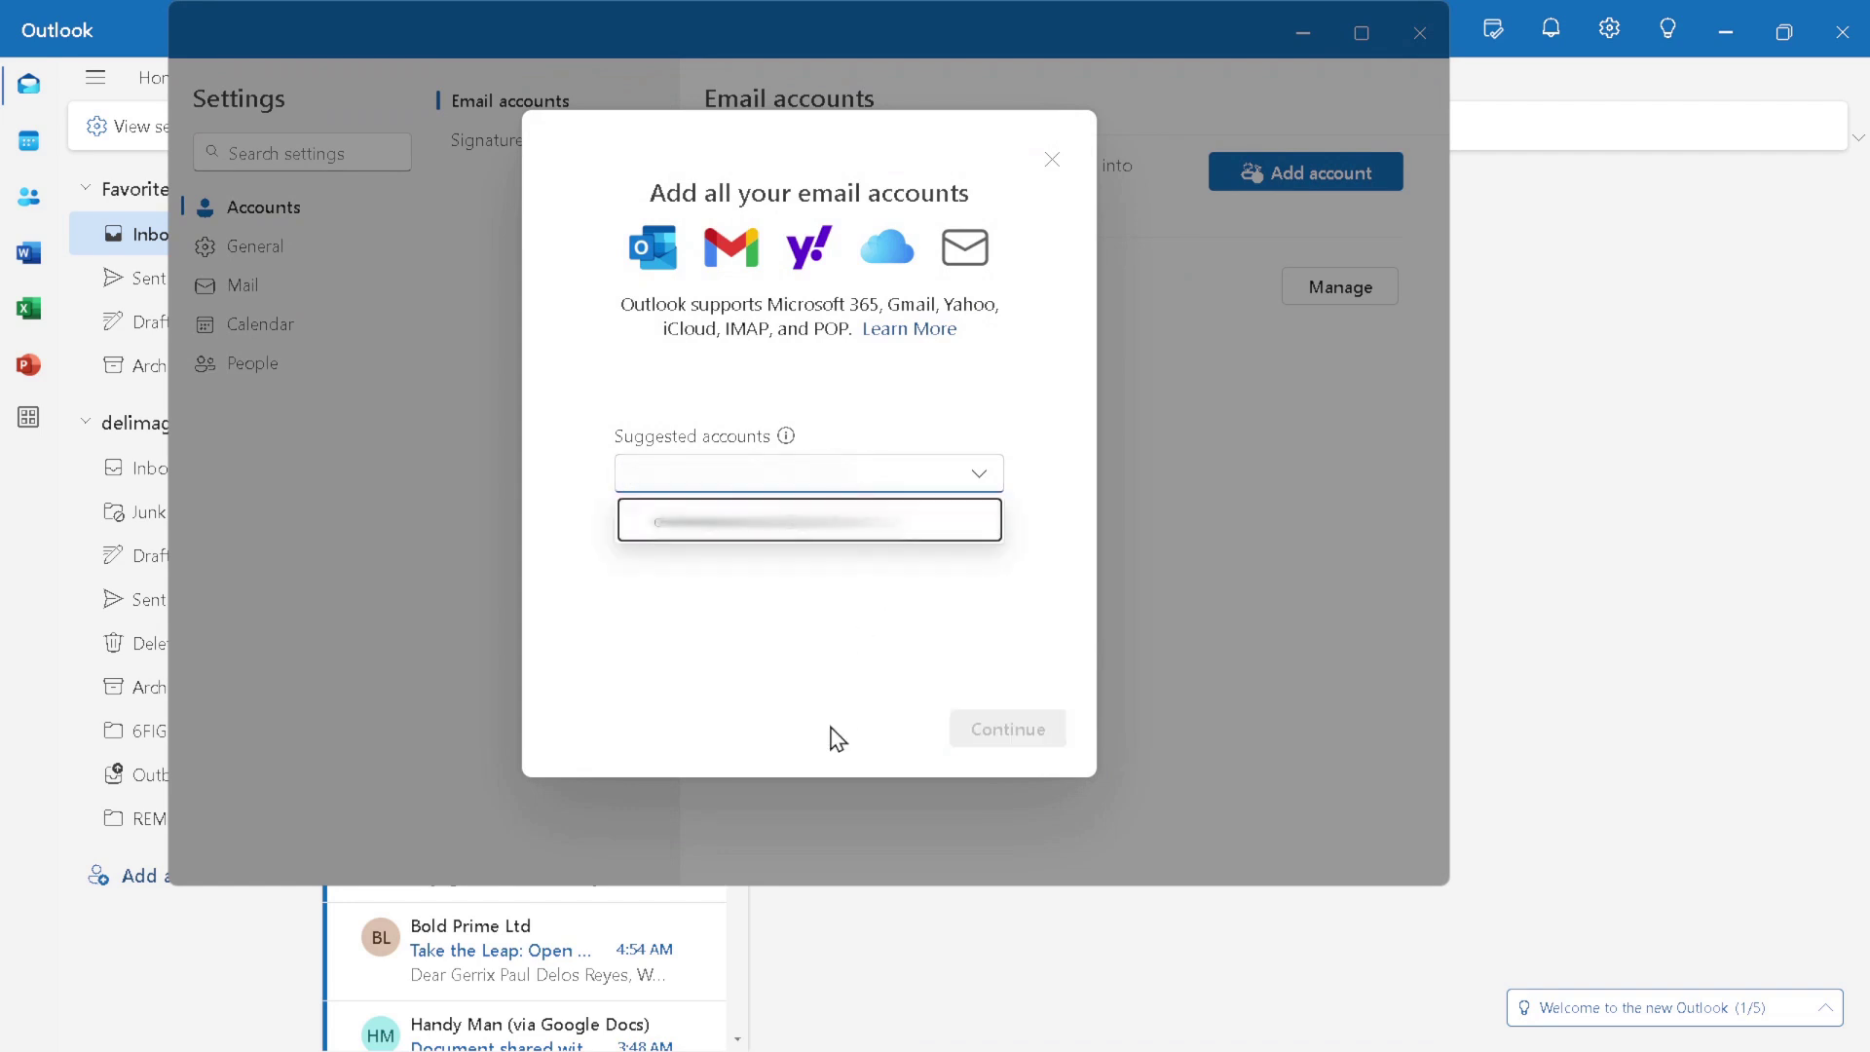
left_click(833, 735)
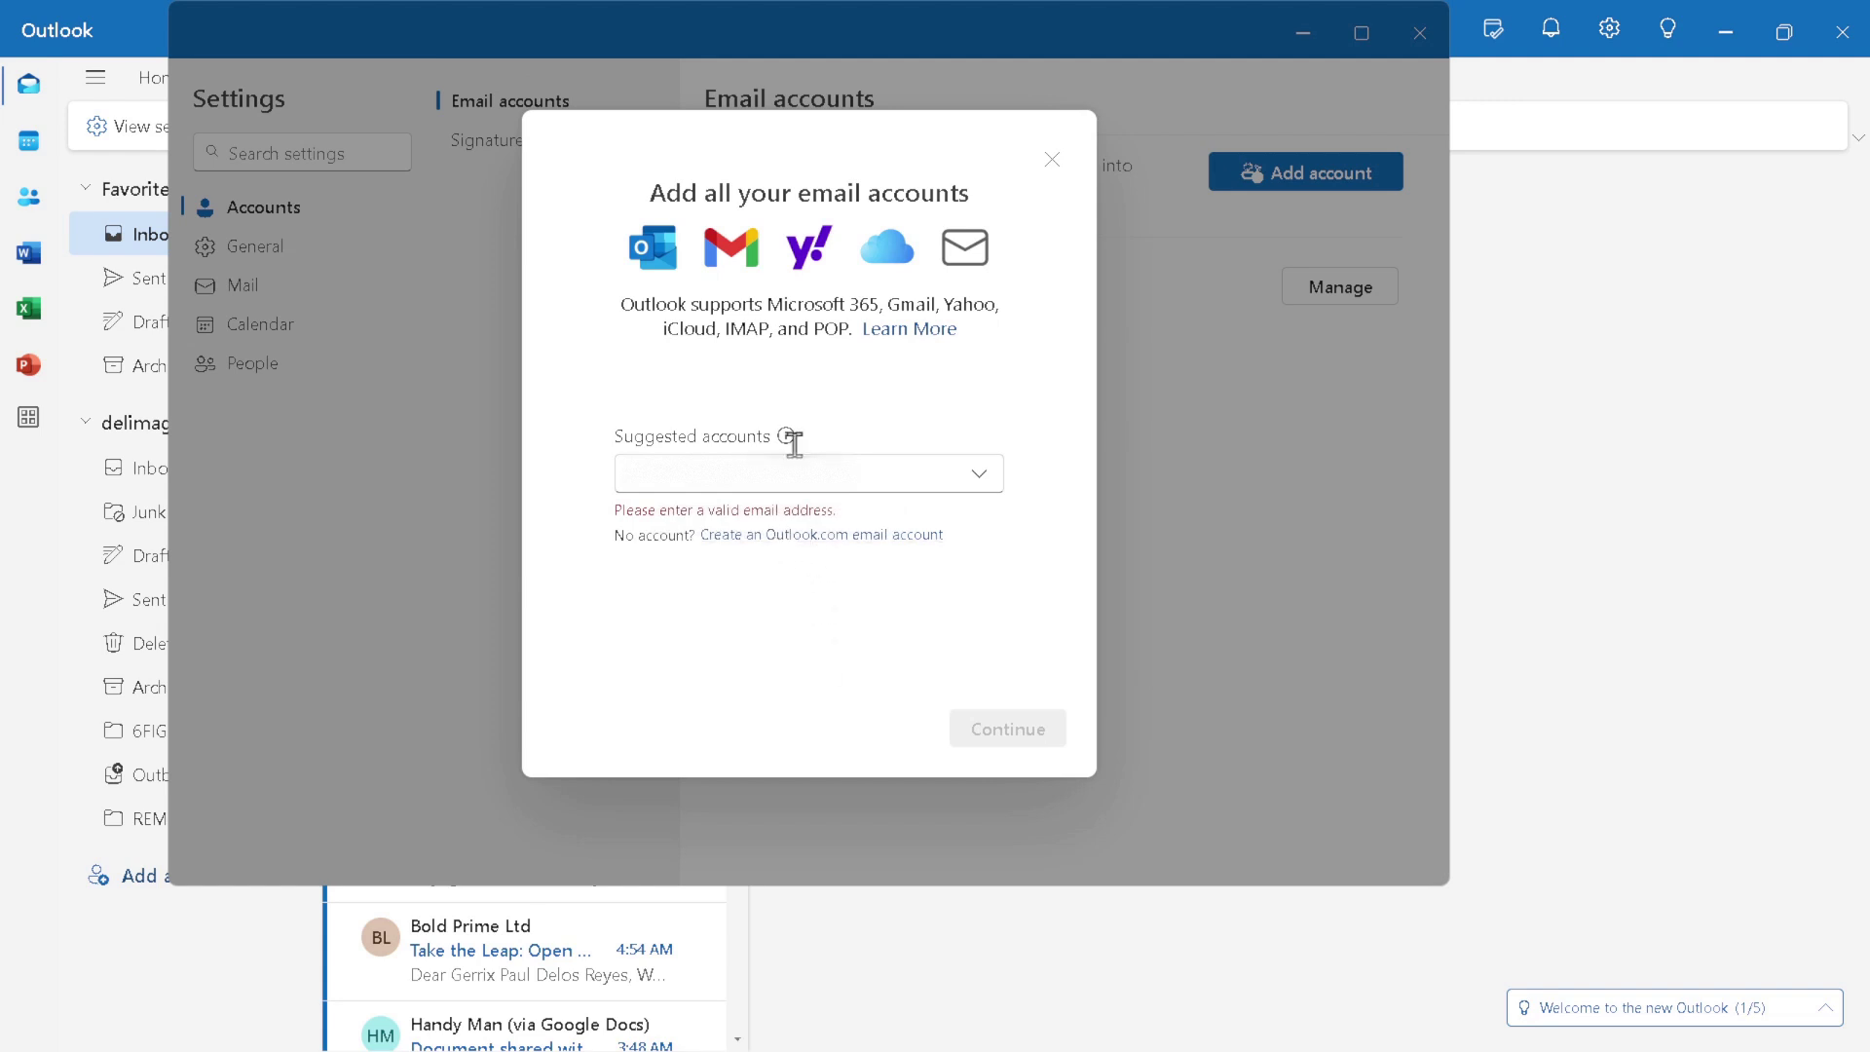
left_click(795, 479)
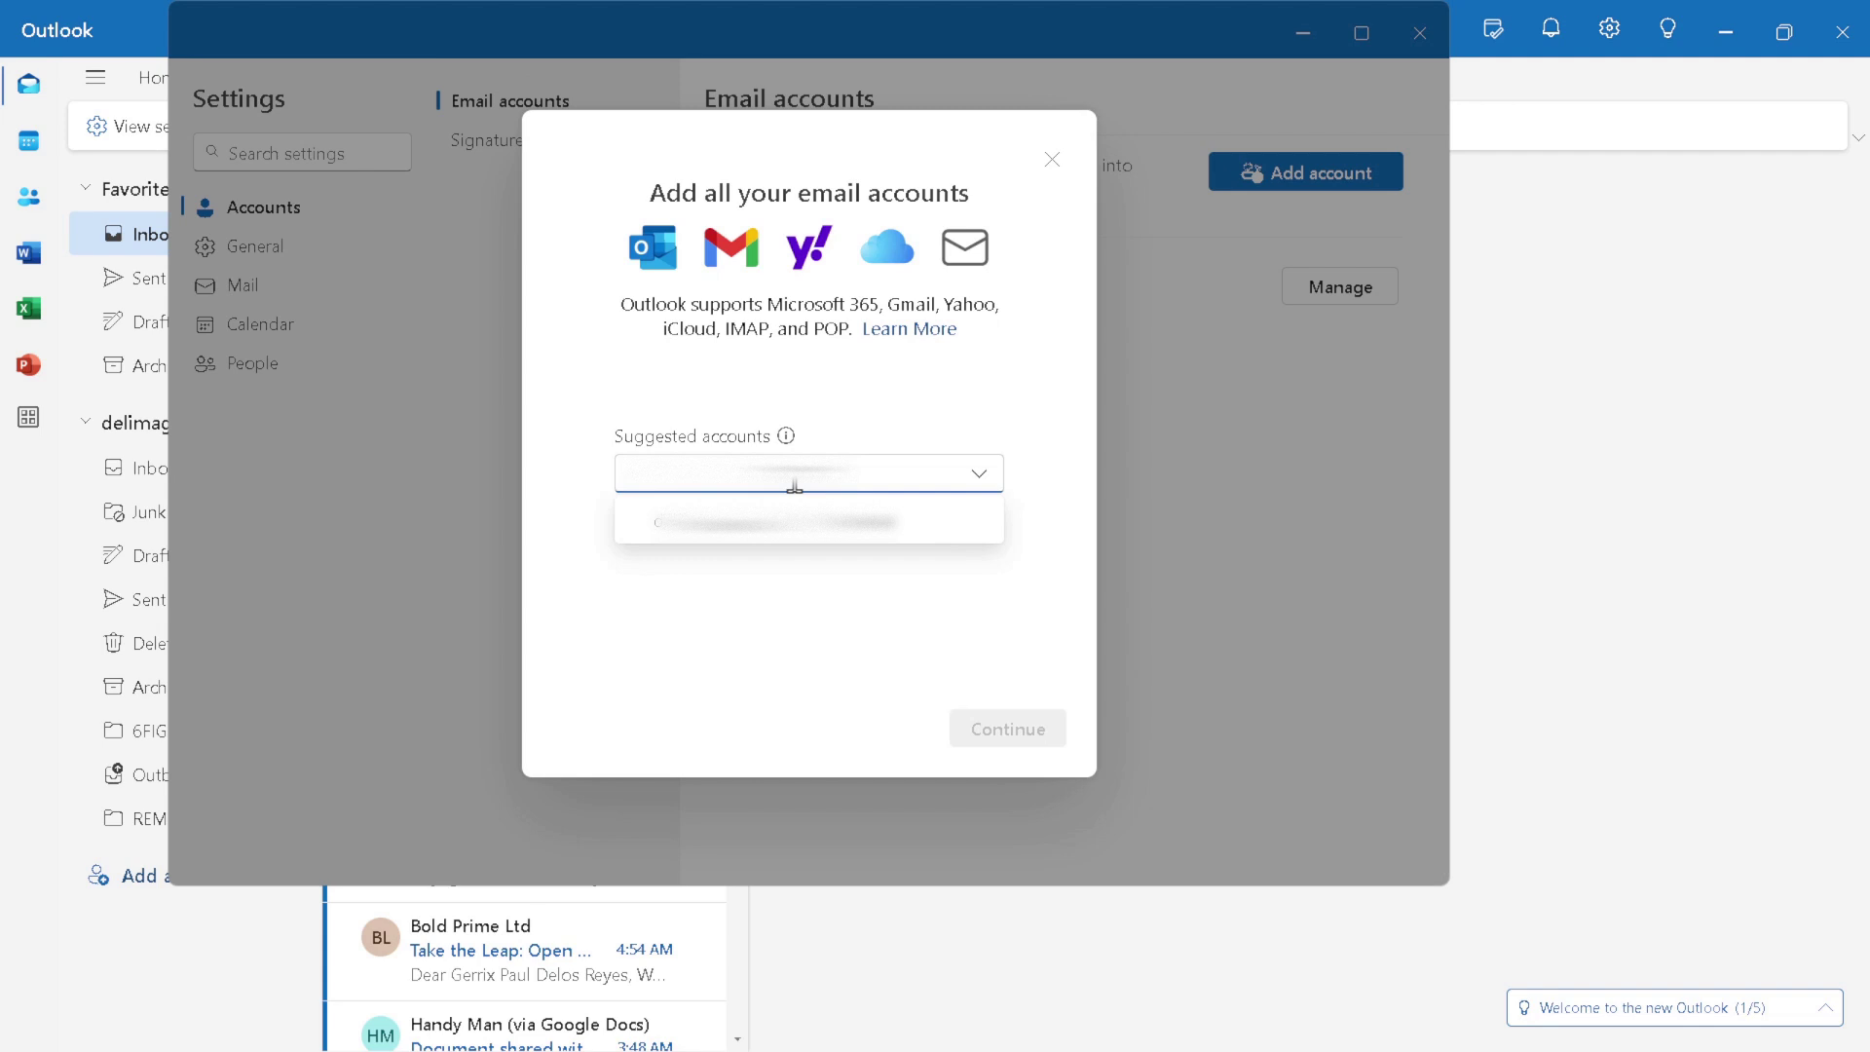
key("Down")
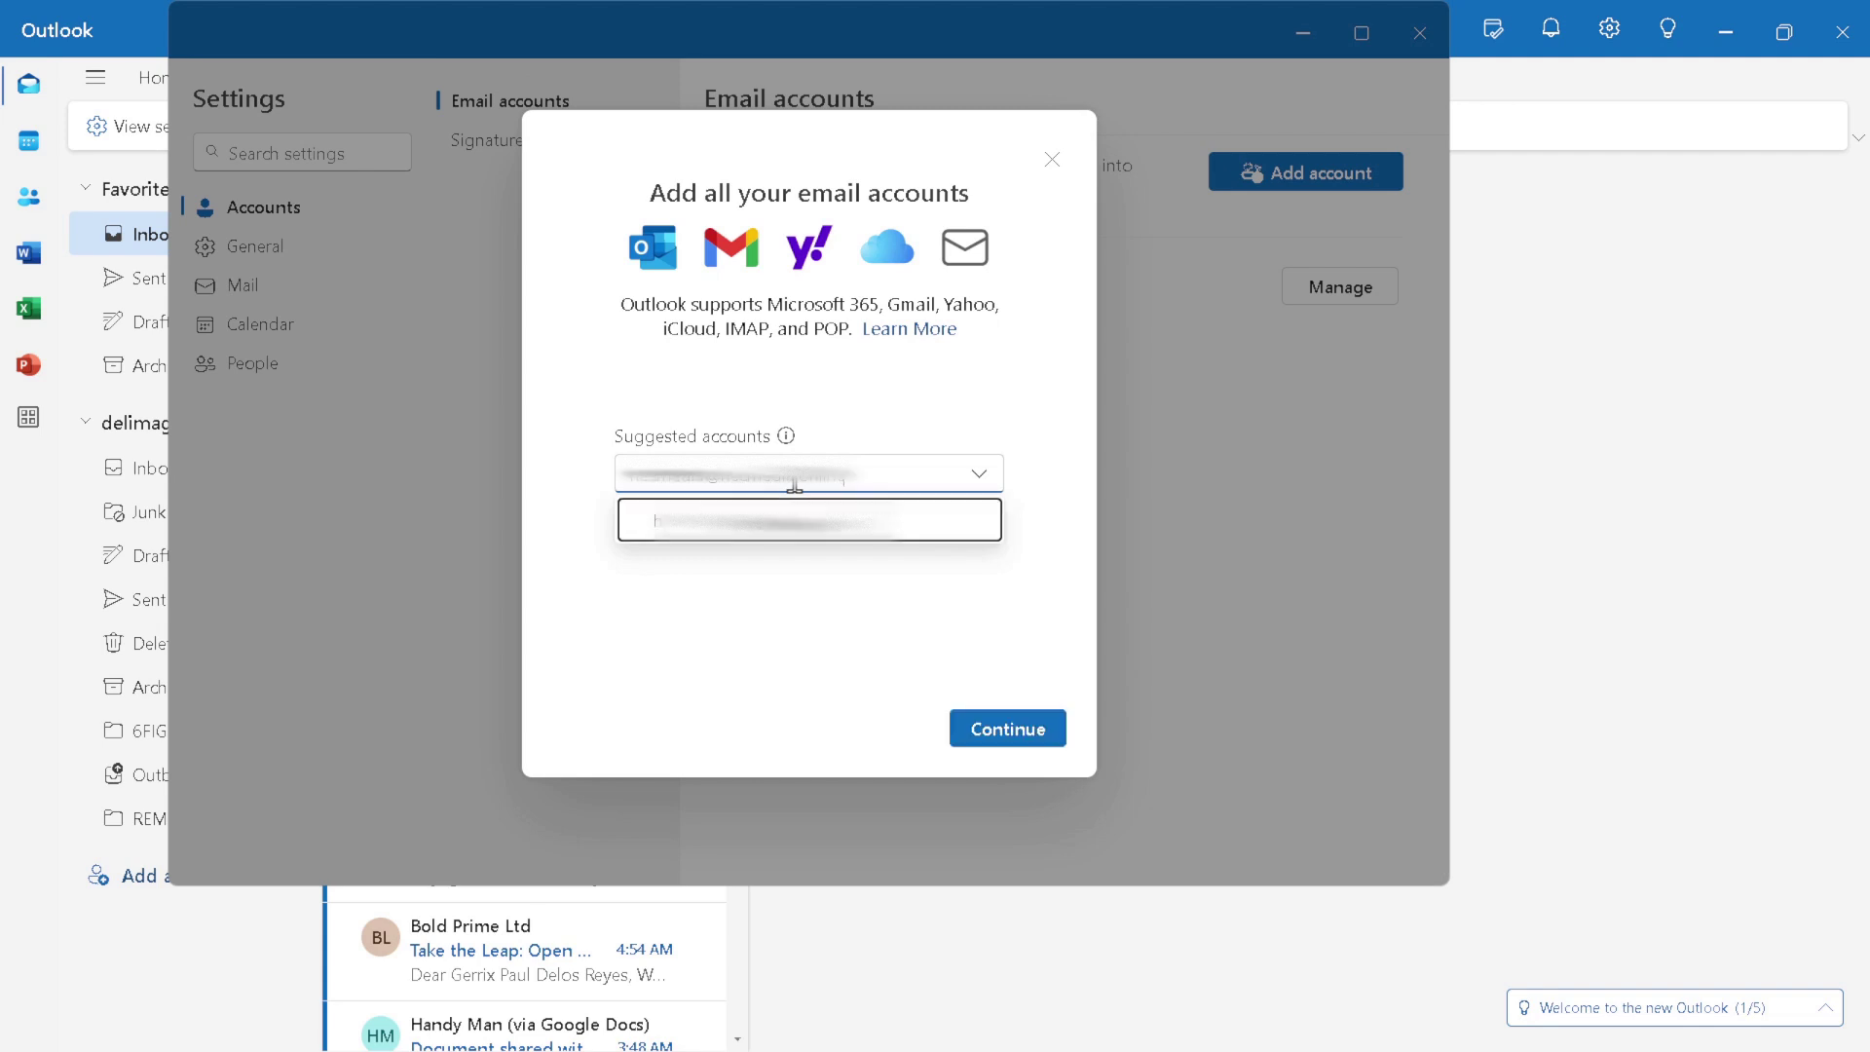
left_click(995, 728)
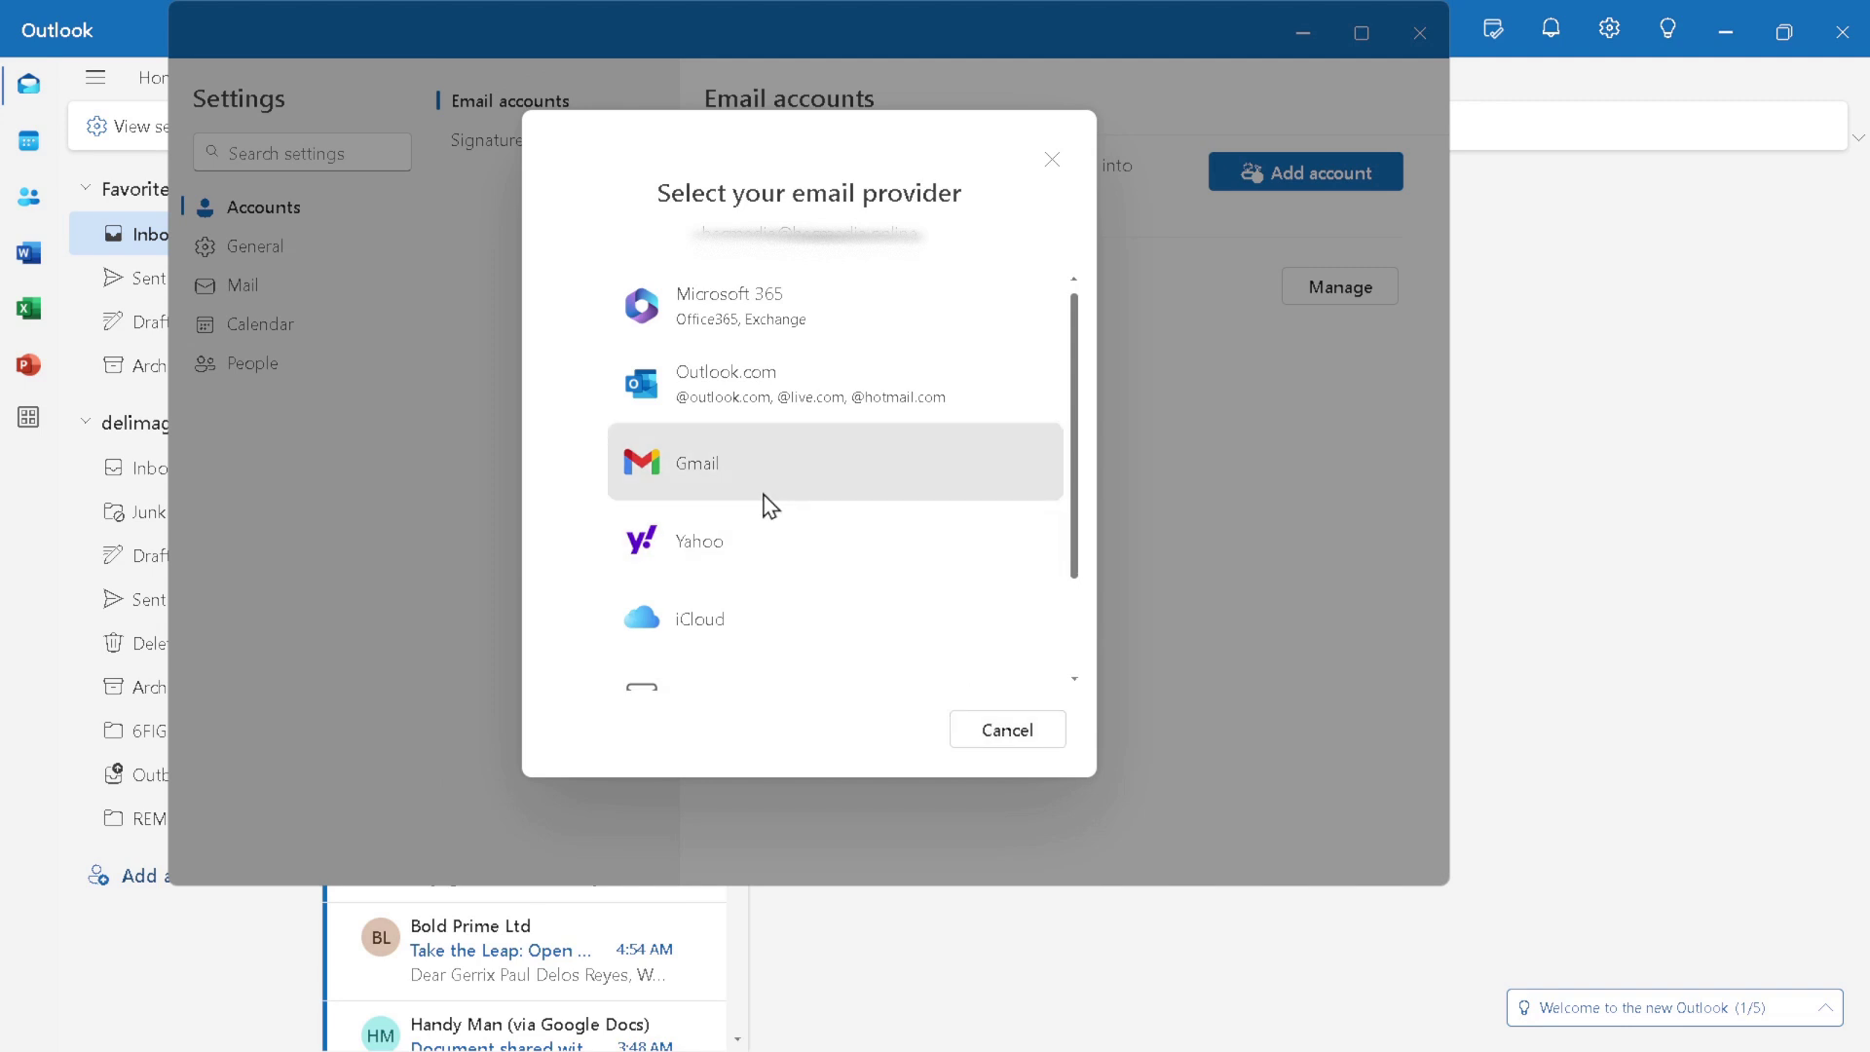
Step: Choose IMAP and submit the account password for imap.ionos.co.uk on port 993
scroll(763, 506, "down", 1)
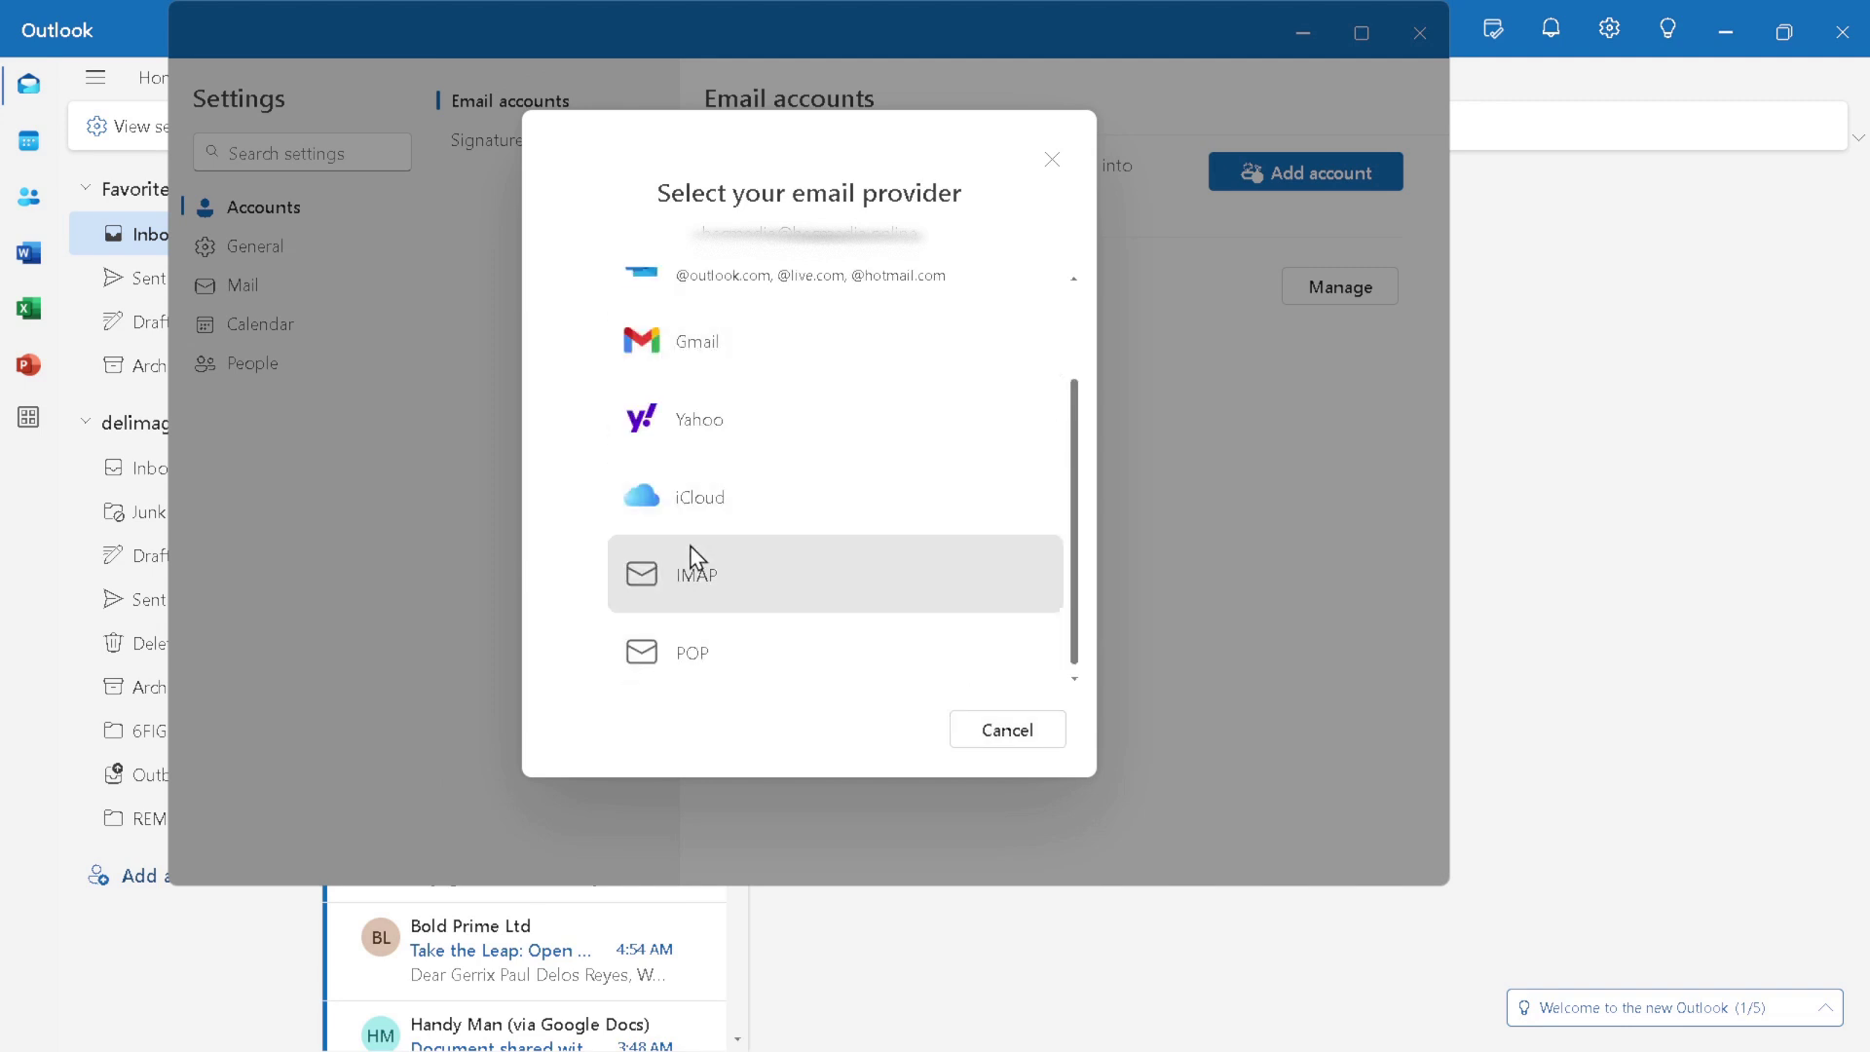
left_click(680, 592)
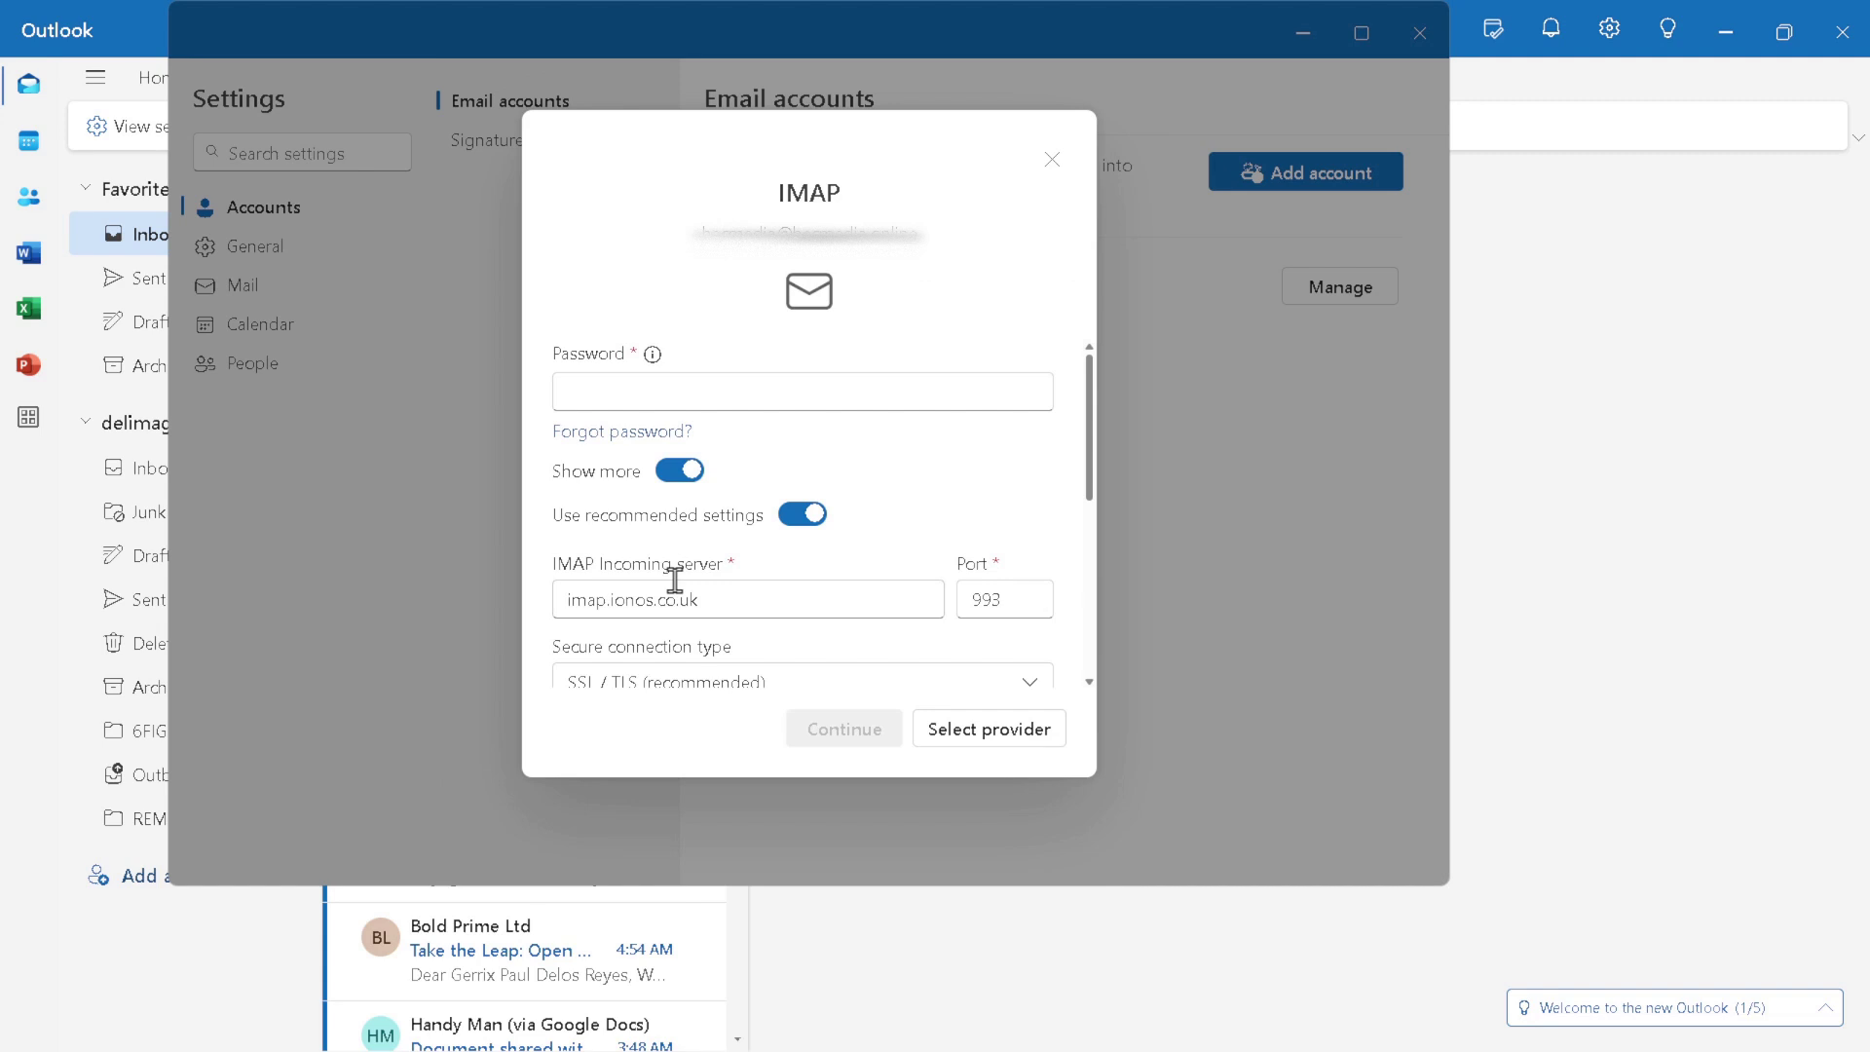
left_click(764, 394)
type("*****")
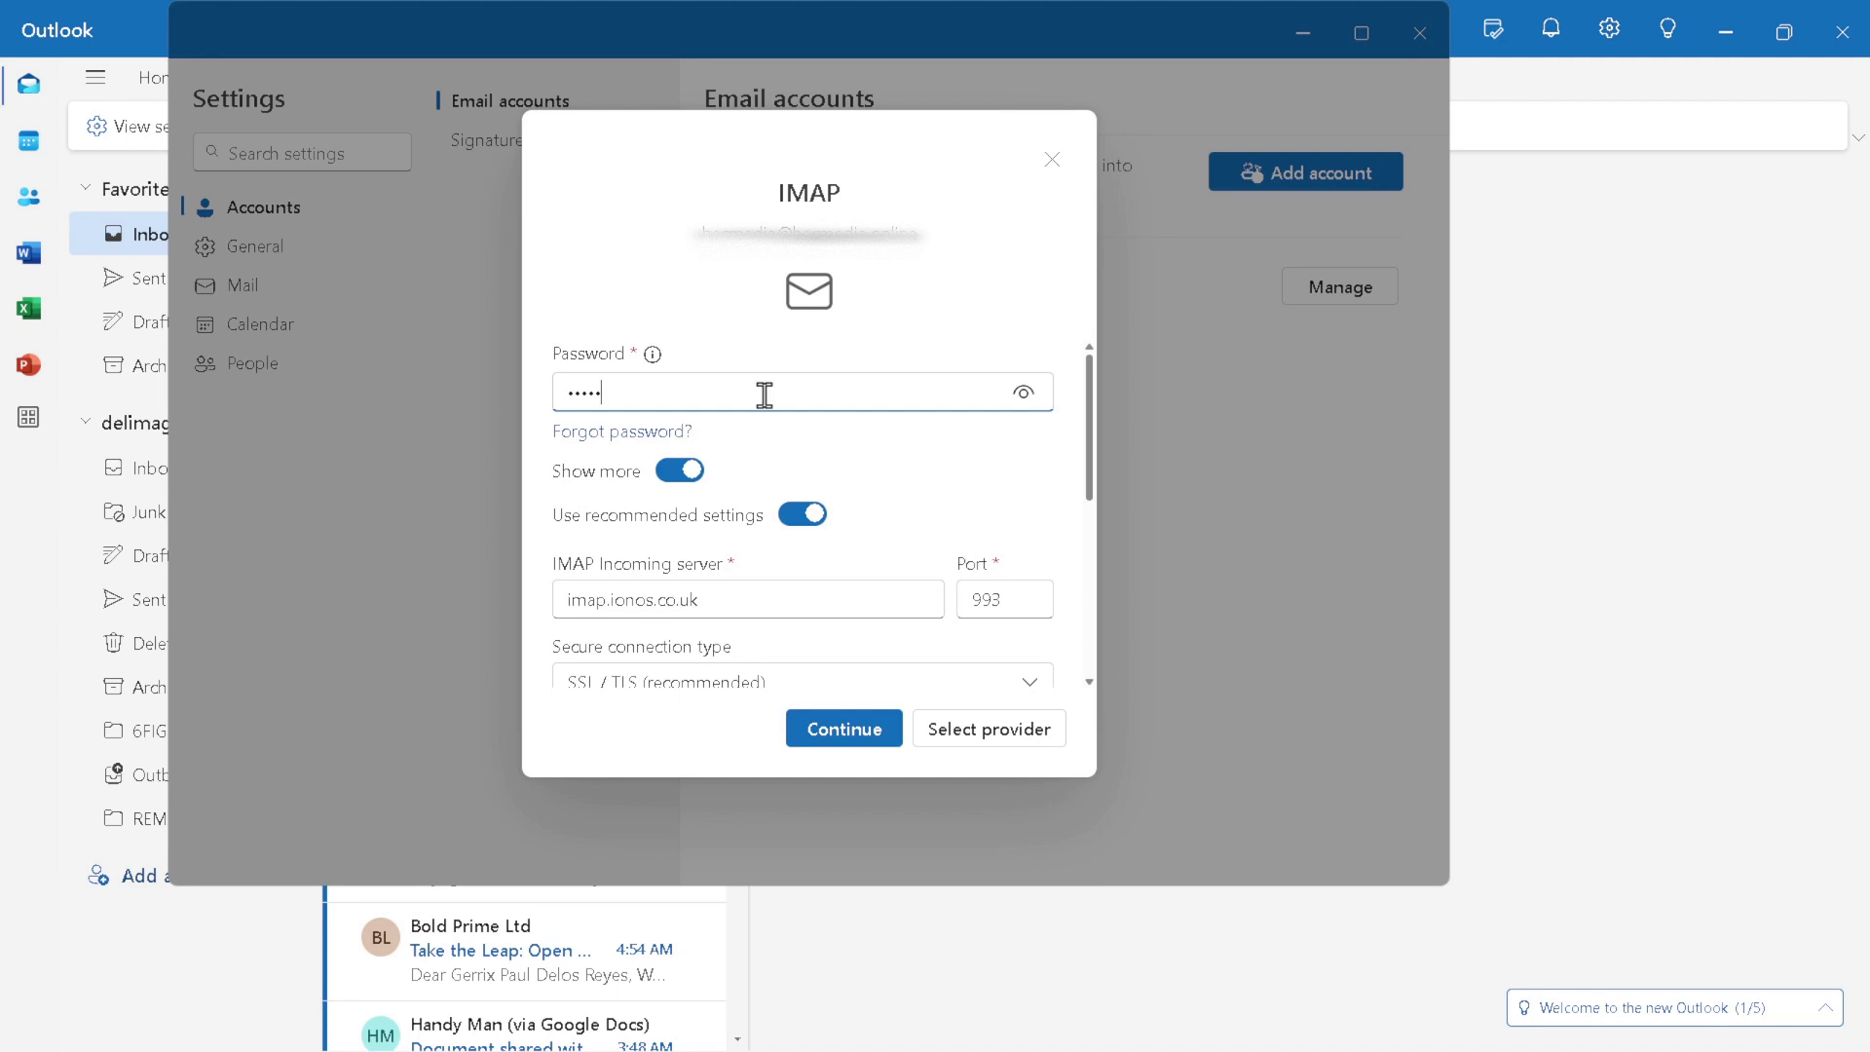
type("*****")
left_click(854, 739)
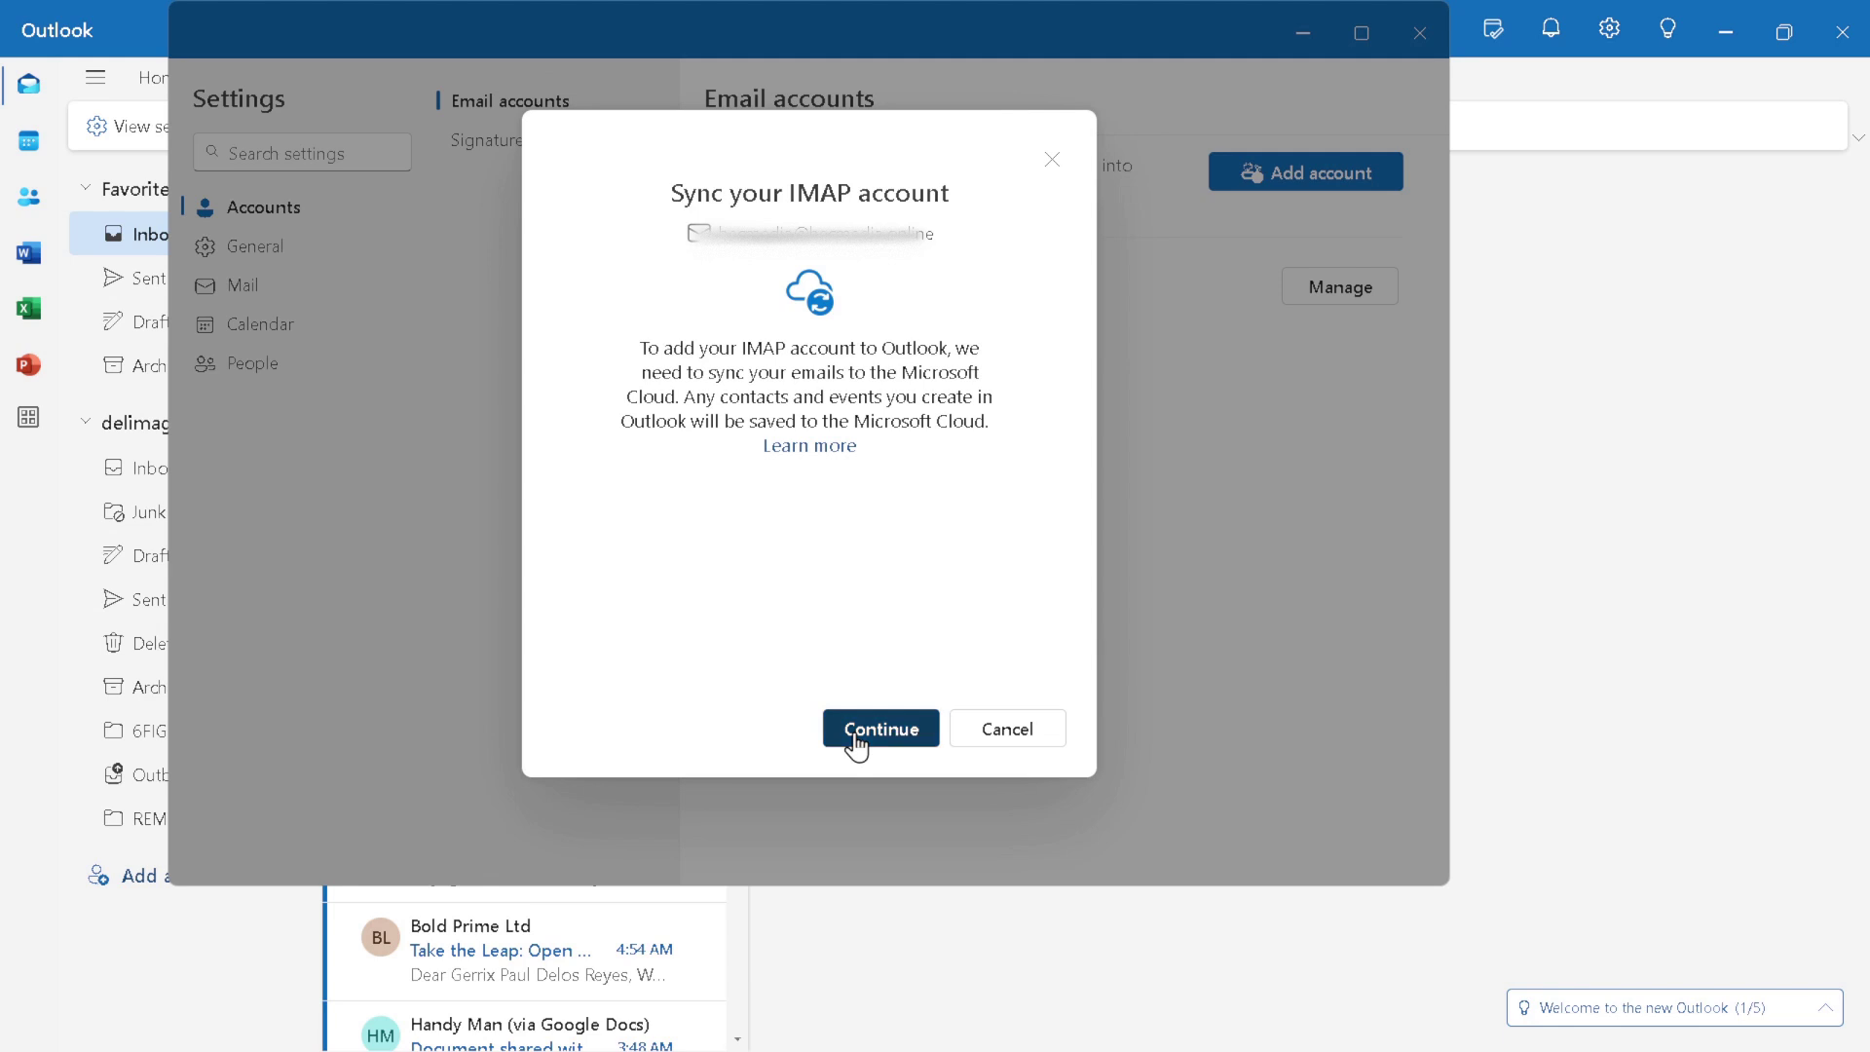
Step: Allow the IONOS IMAP account to sync to the Microsoft Cloud, then finish after Success
left_click(857, 744)
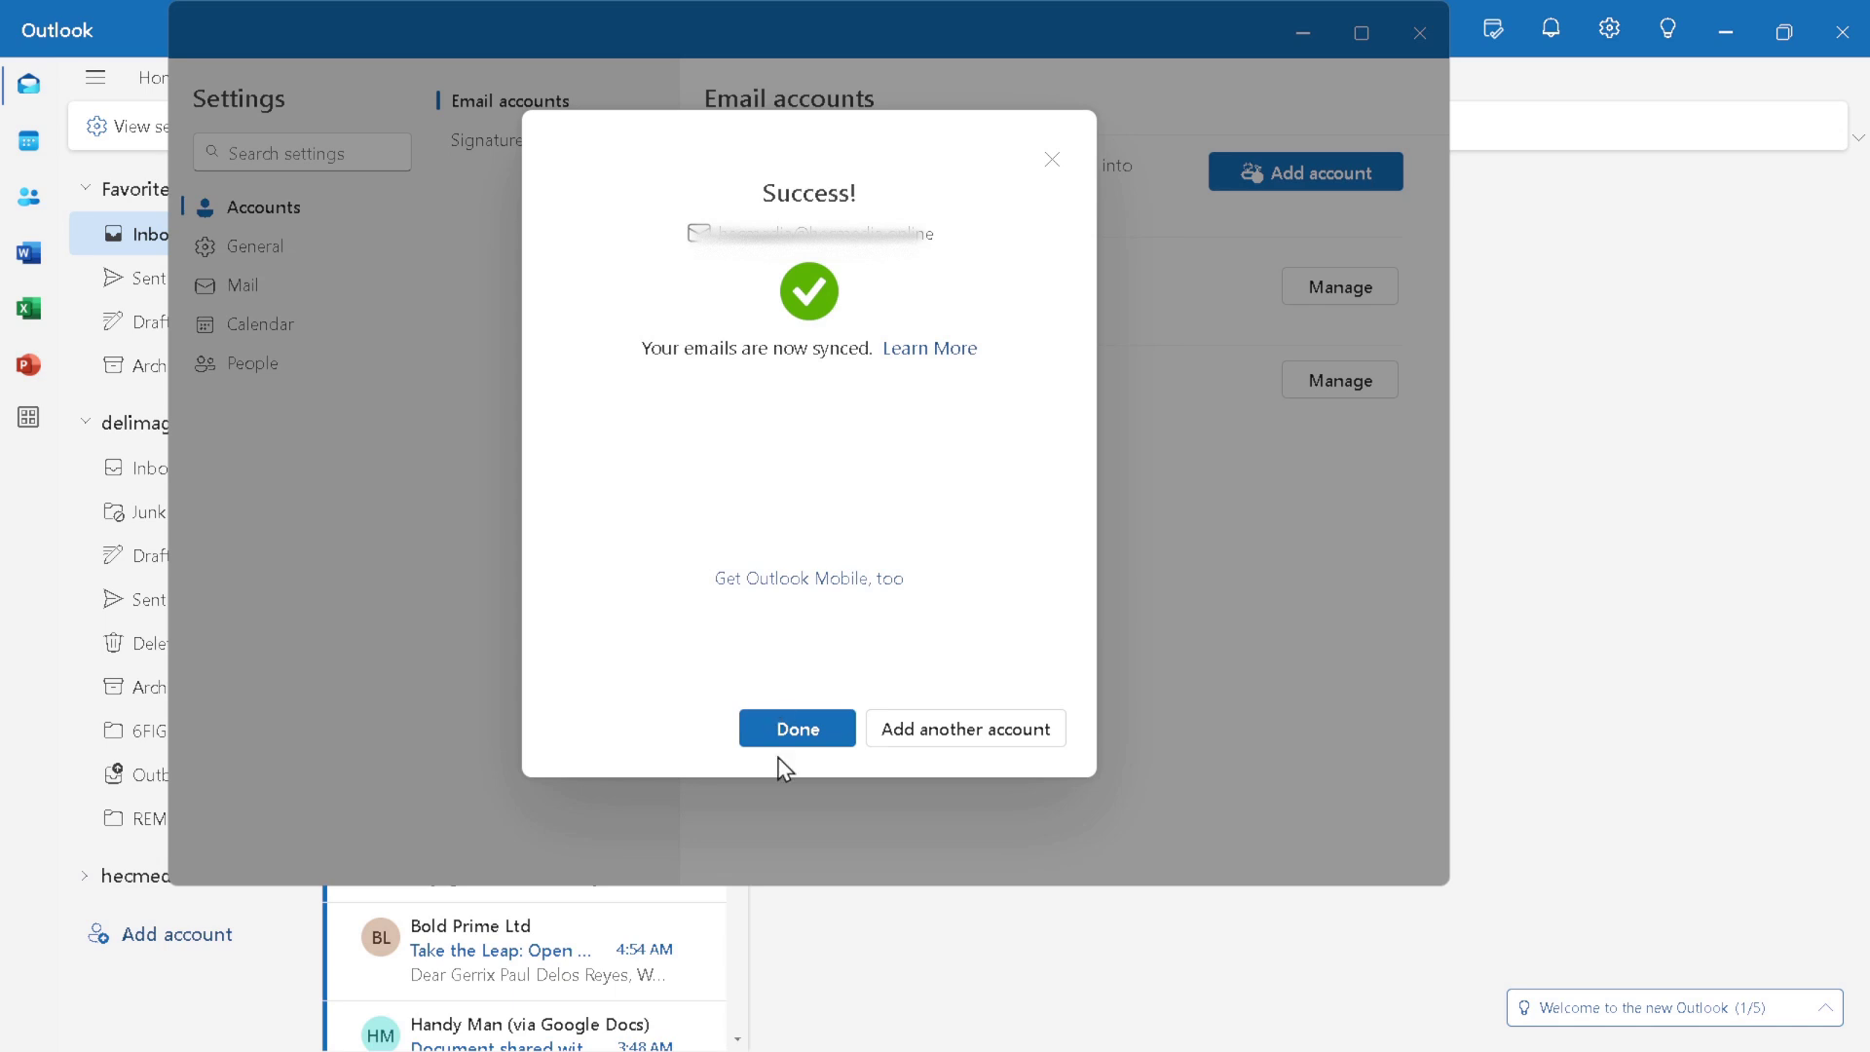
left_click(807, 740)
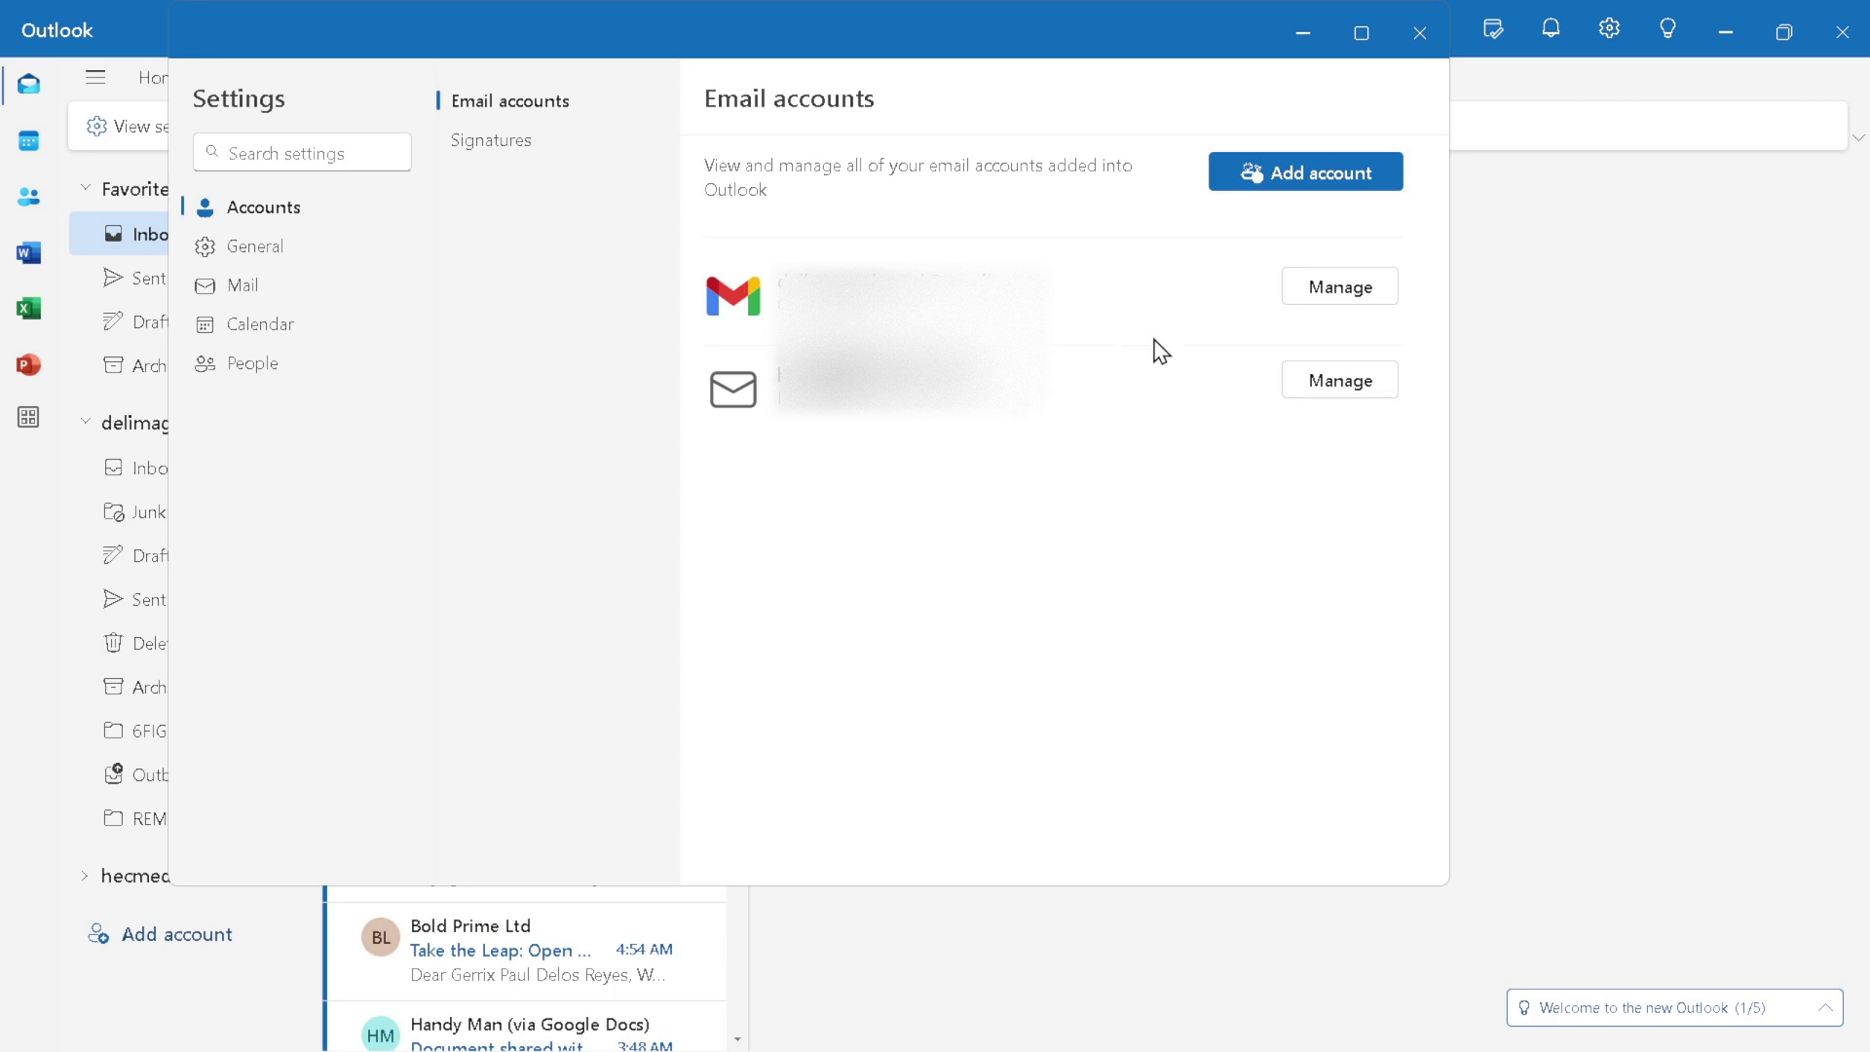
Step: Close settings, then reopen the Email accounts page through View > View settings
left_click(1420, 64)
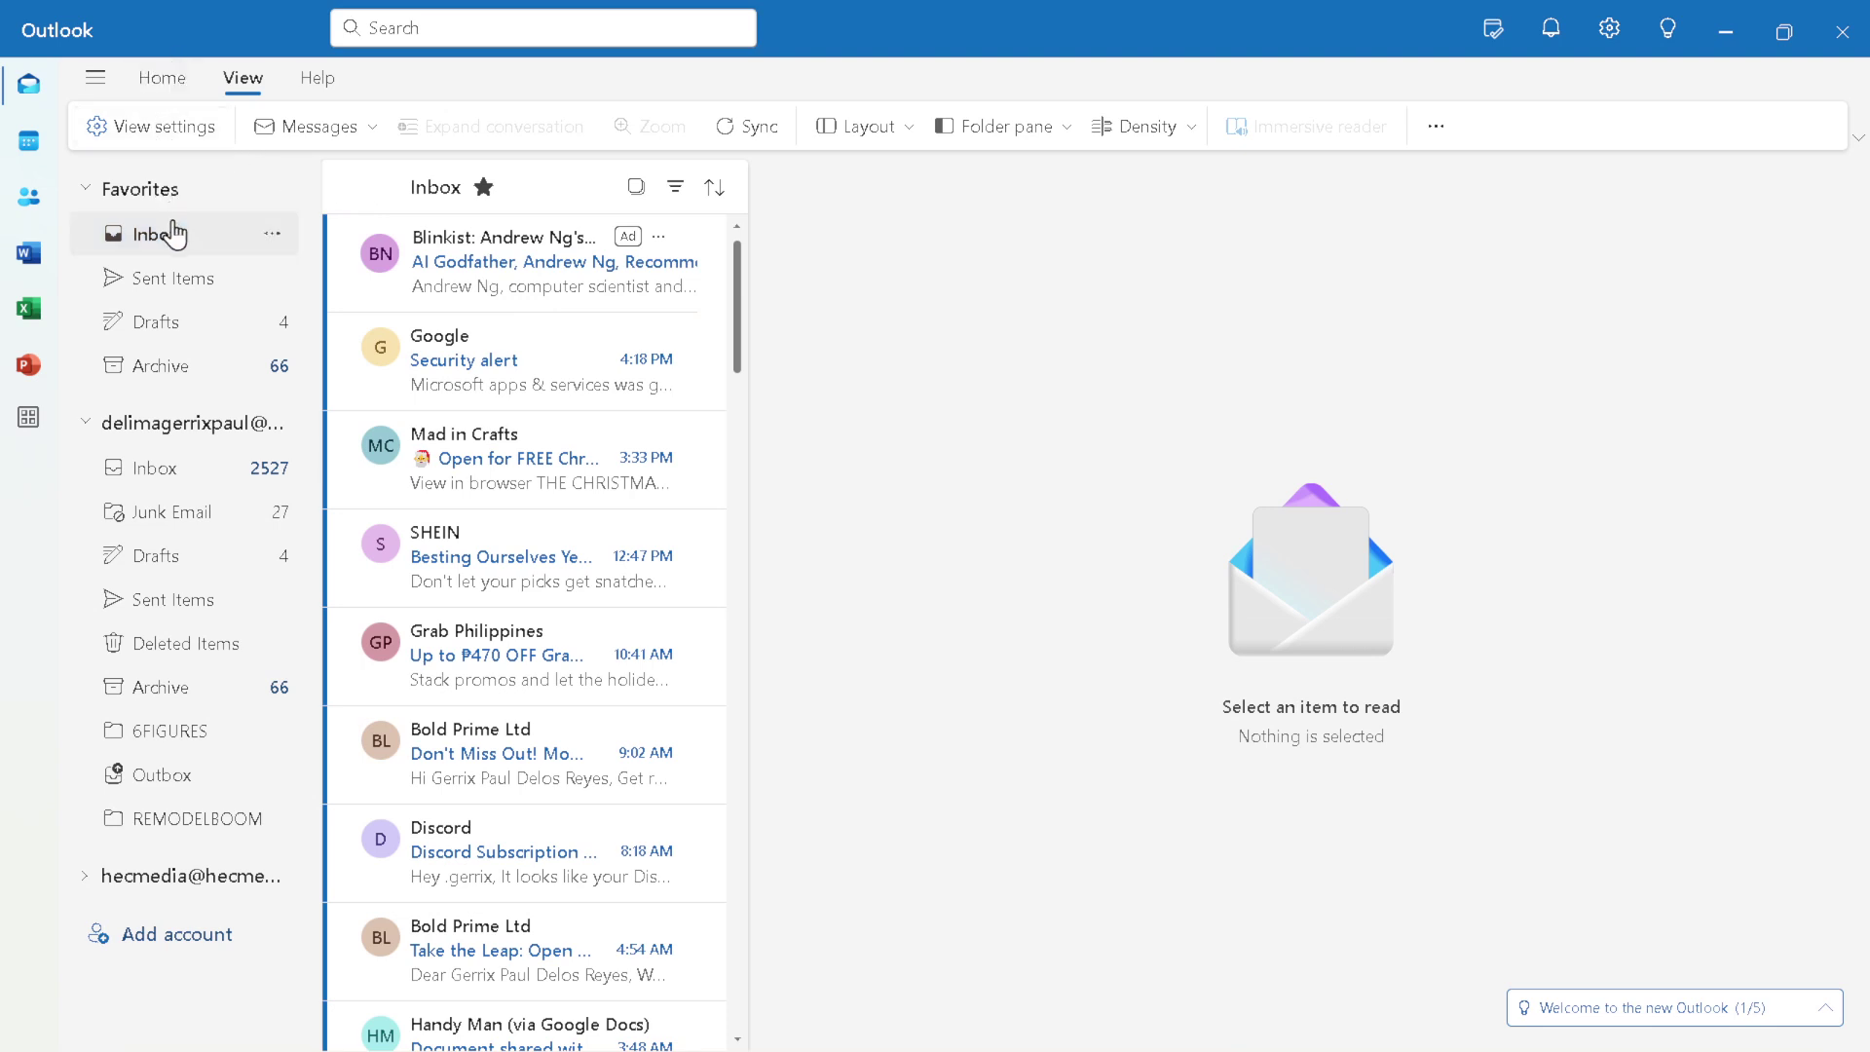
left_click(160, 83)
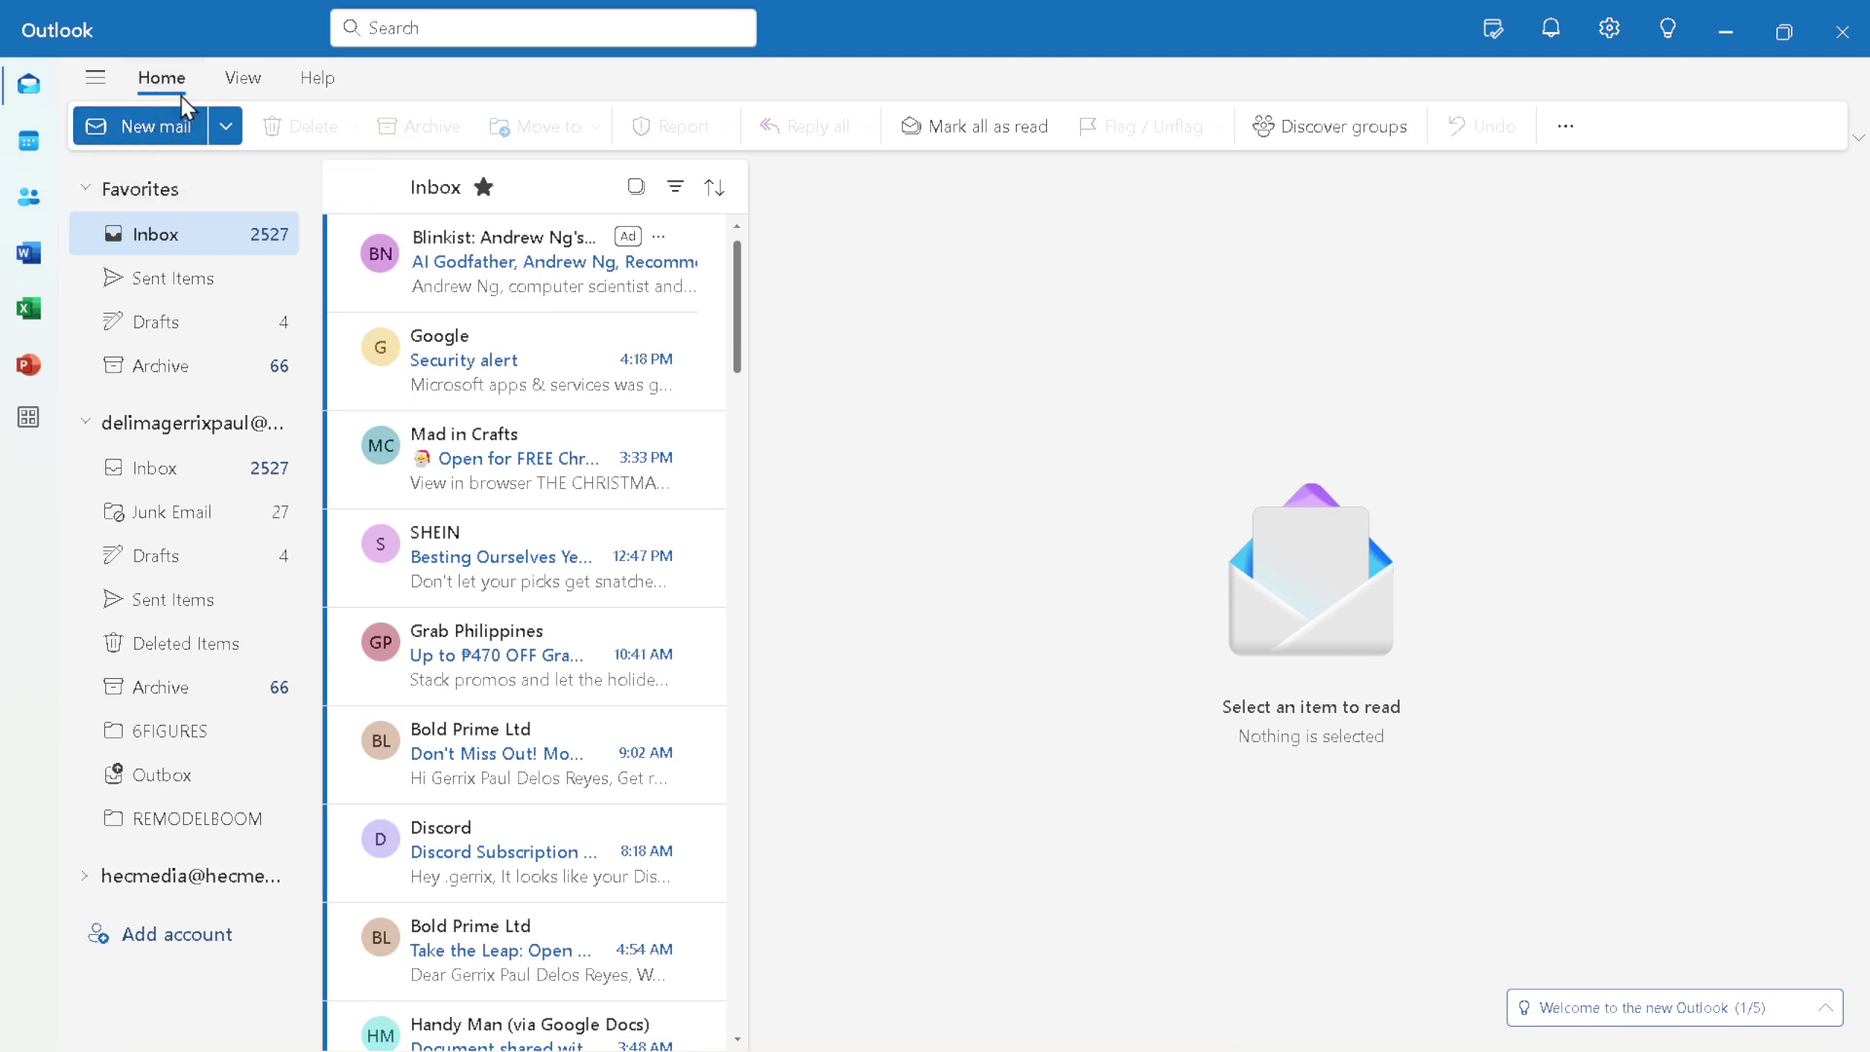
left_click(231, 84)
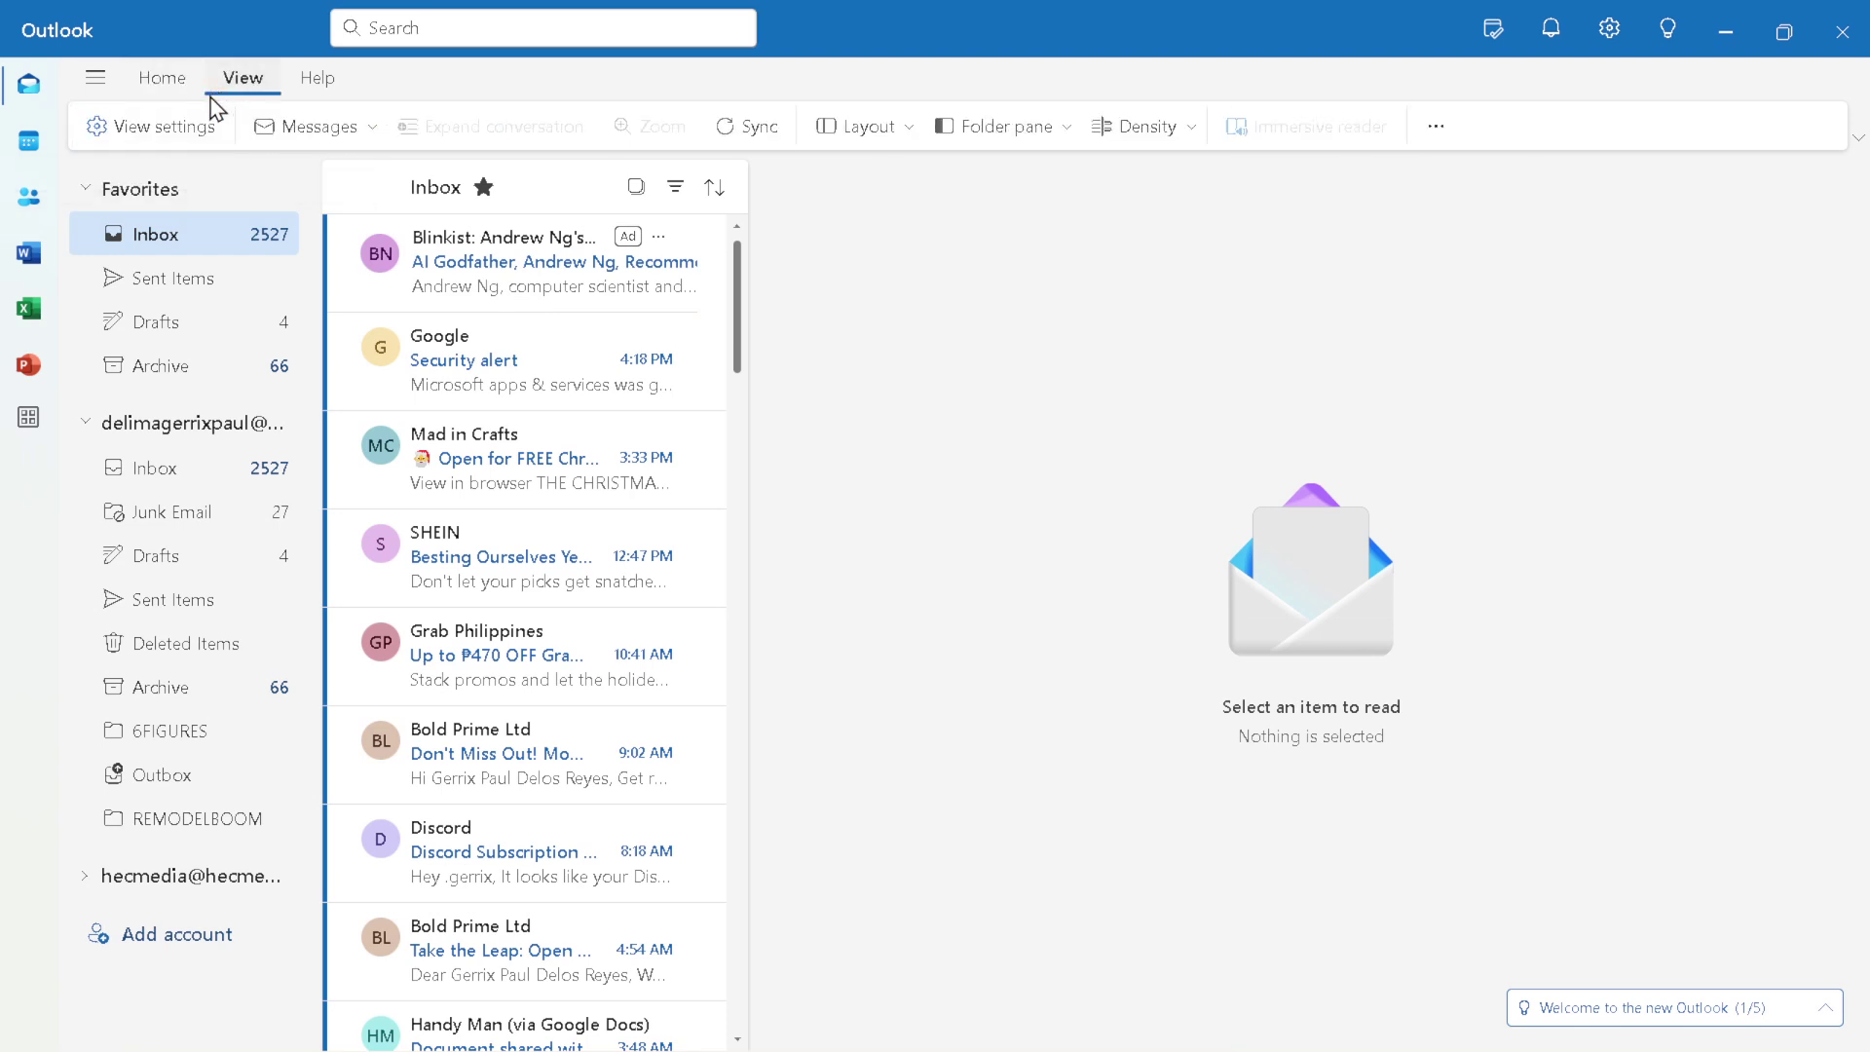
left_click(164, 127)
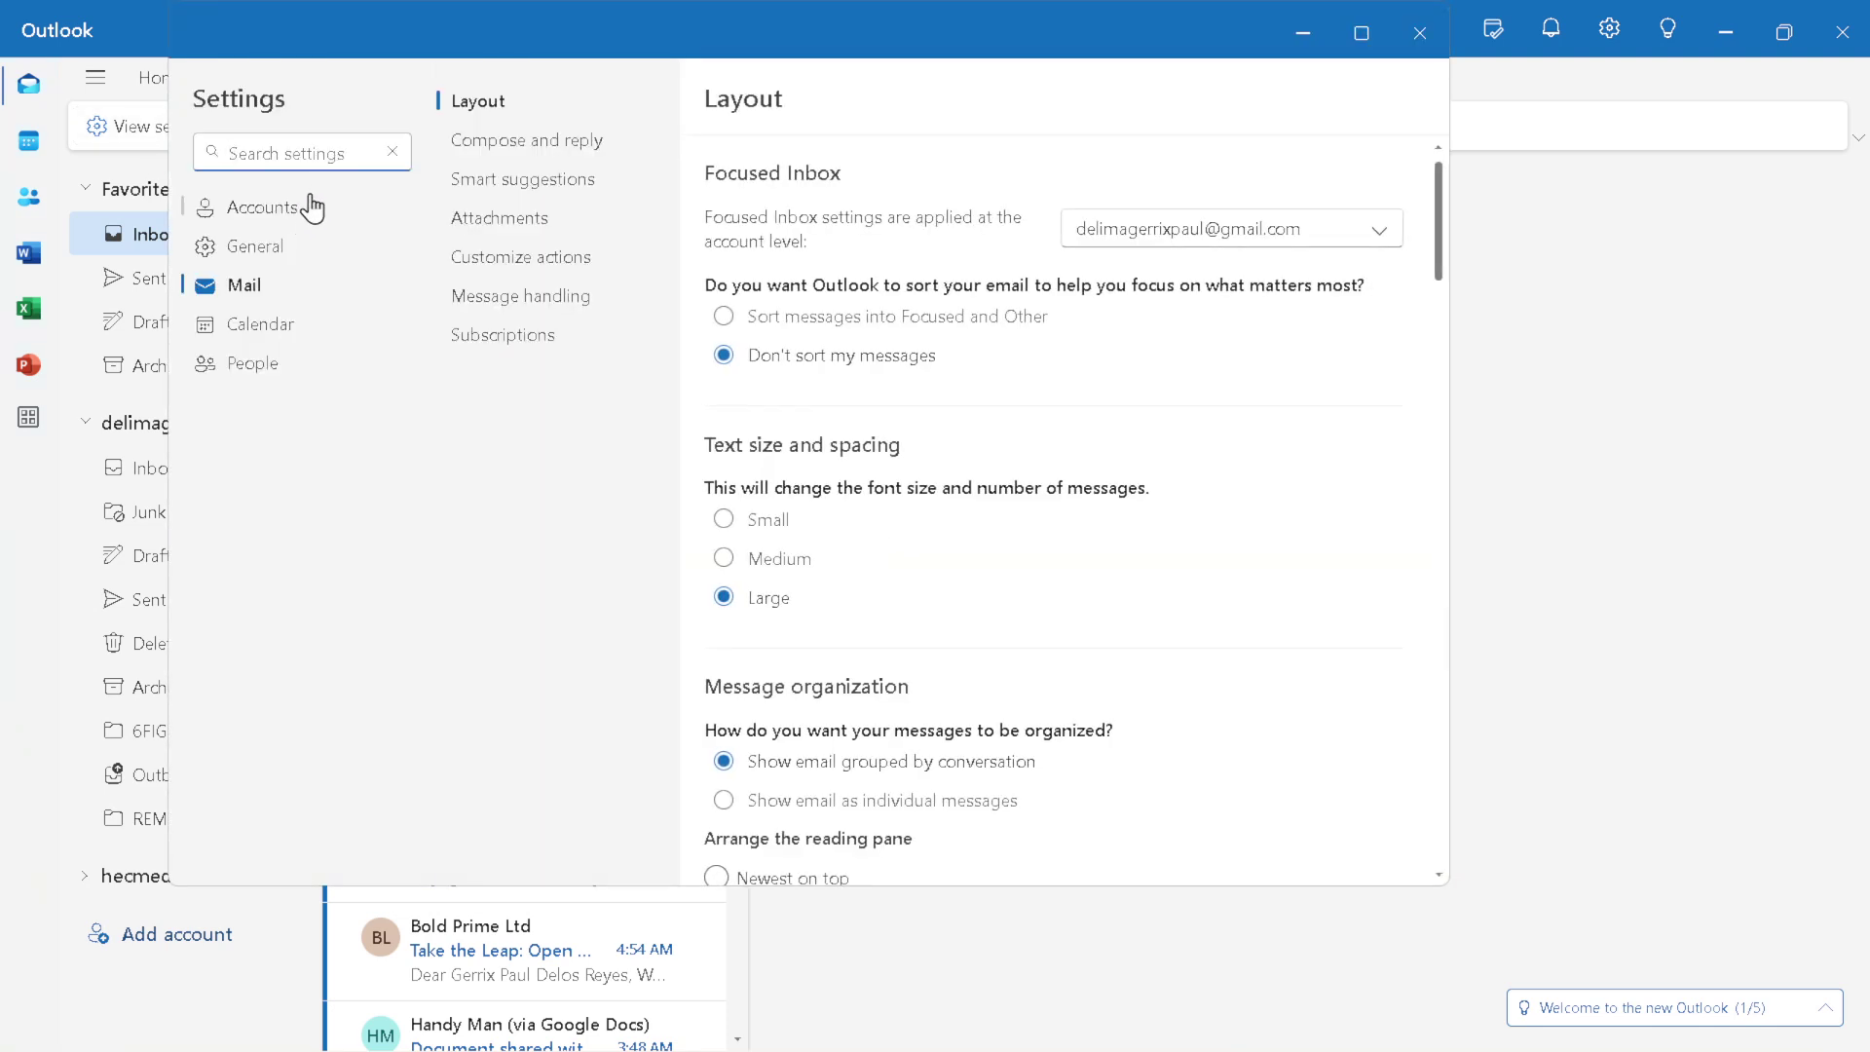
left_click(310, 208)
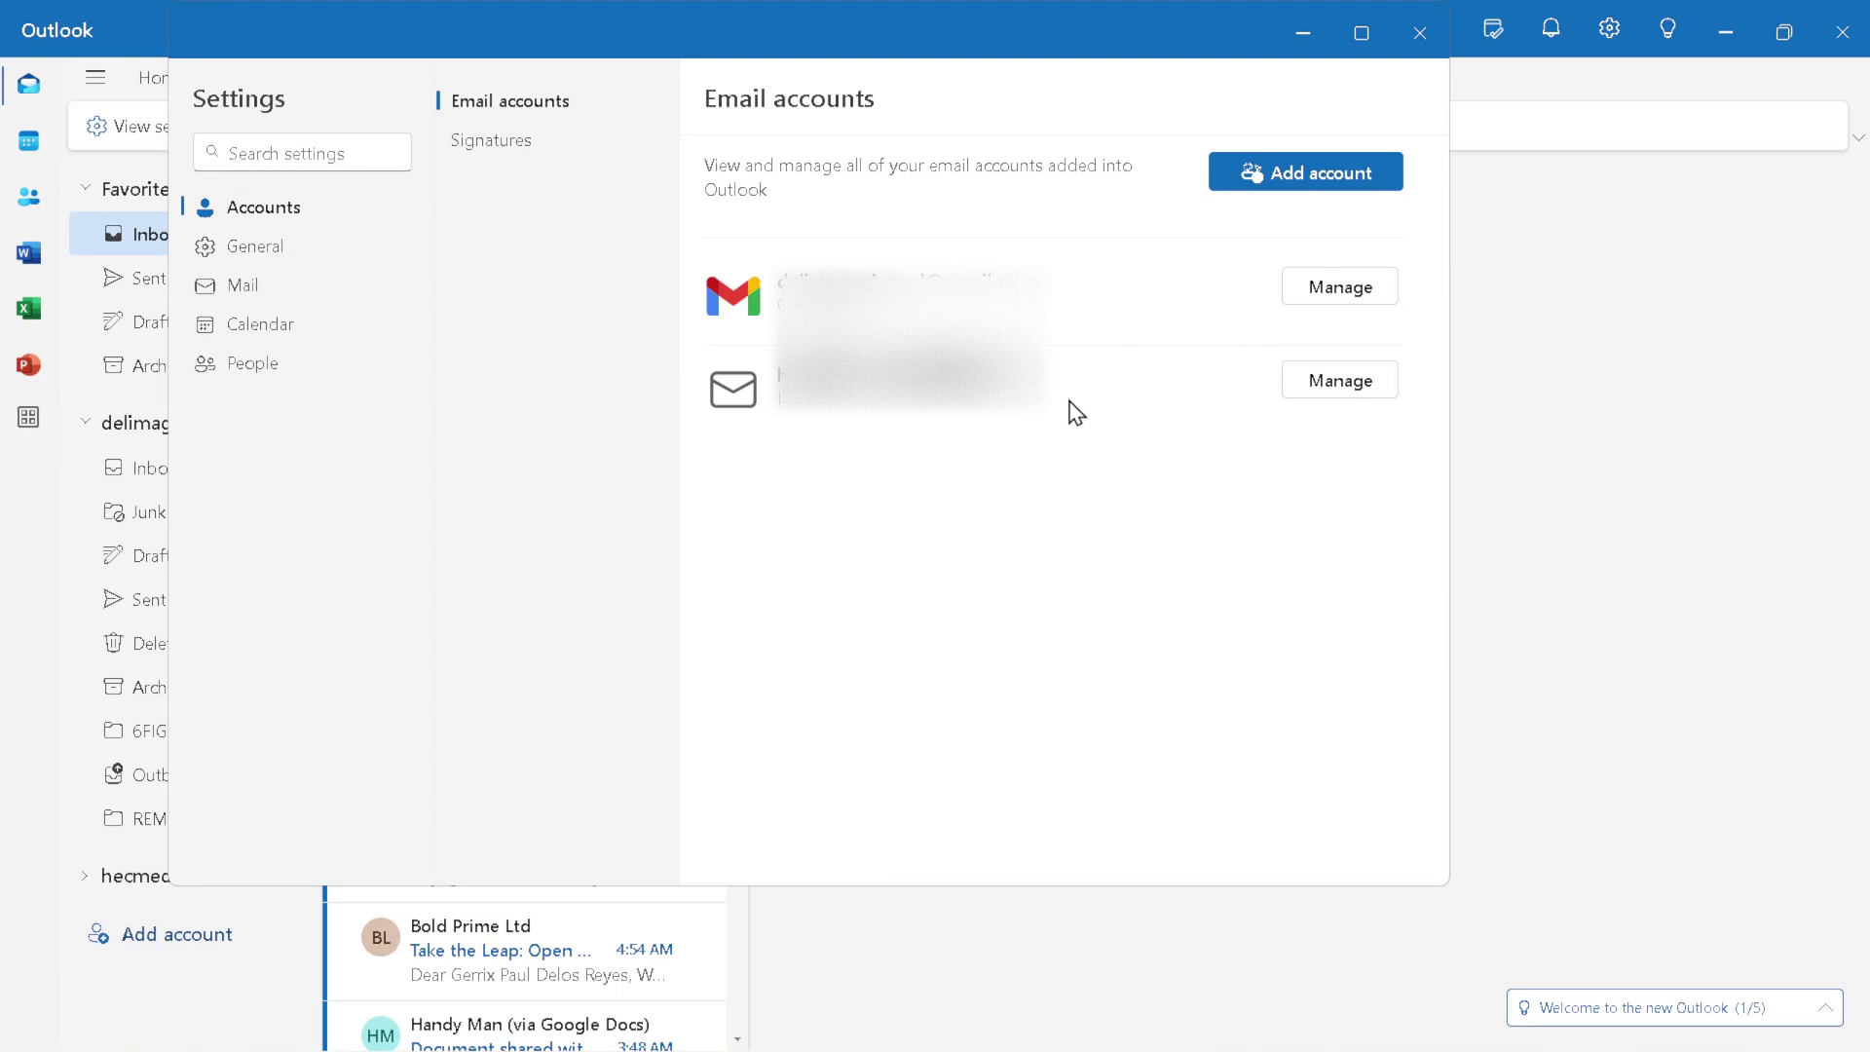
Step: Set the IONOS IMAP account as primary and confirm restarting Outlook
left_click(1336, 393)
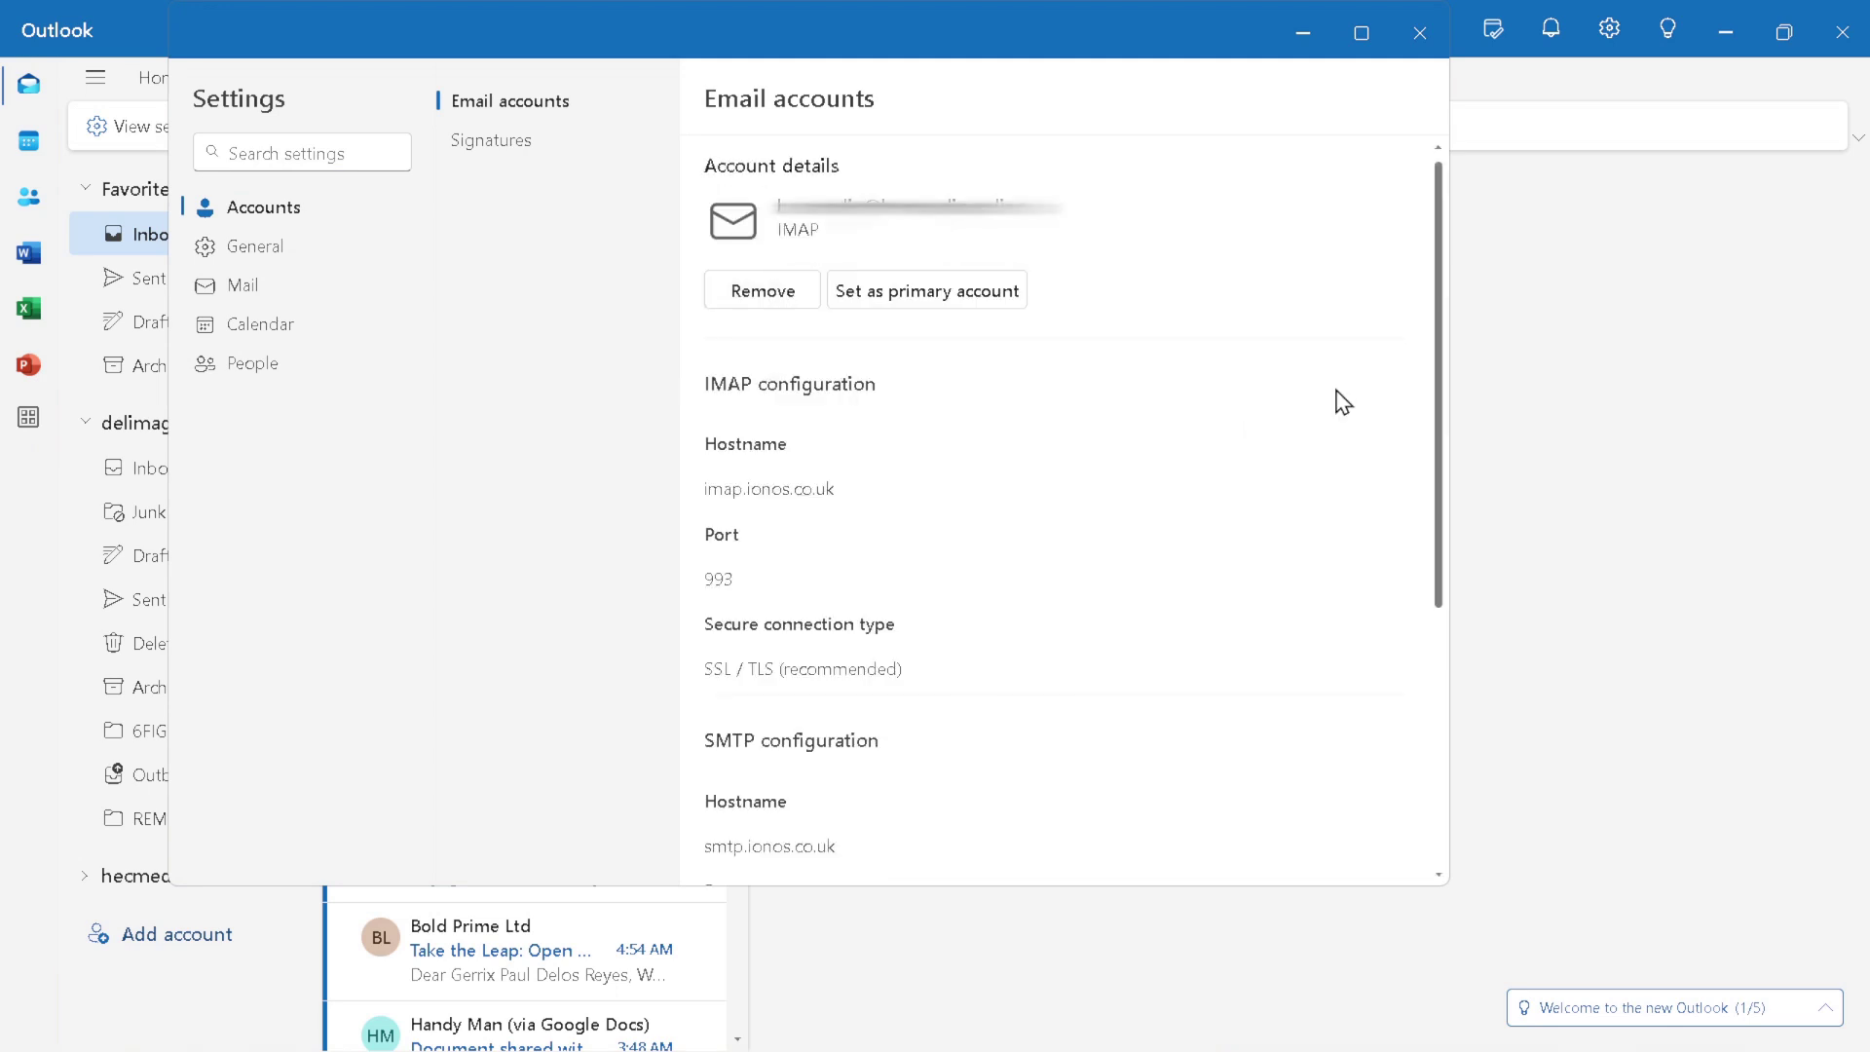
left_click(971, 293)
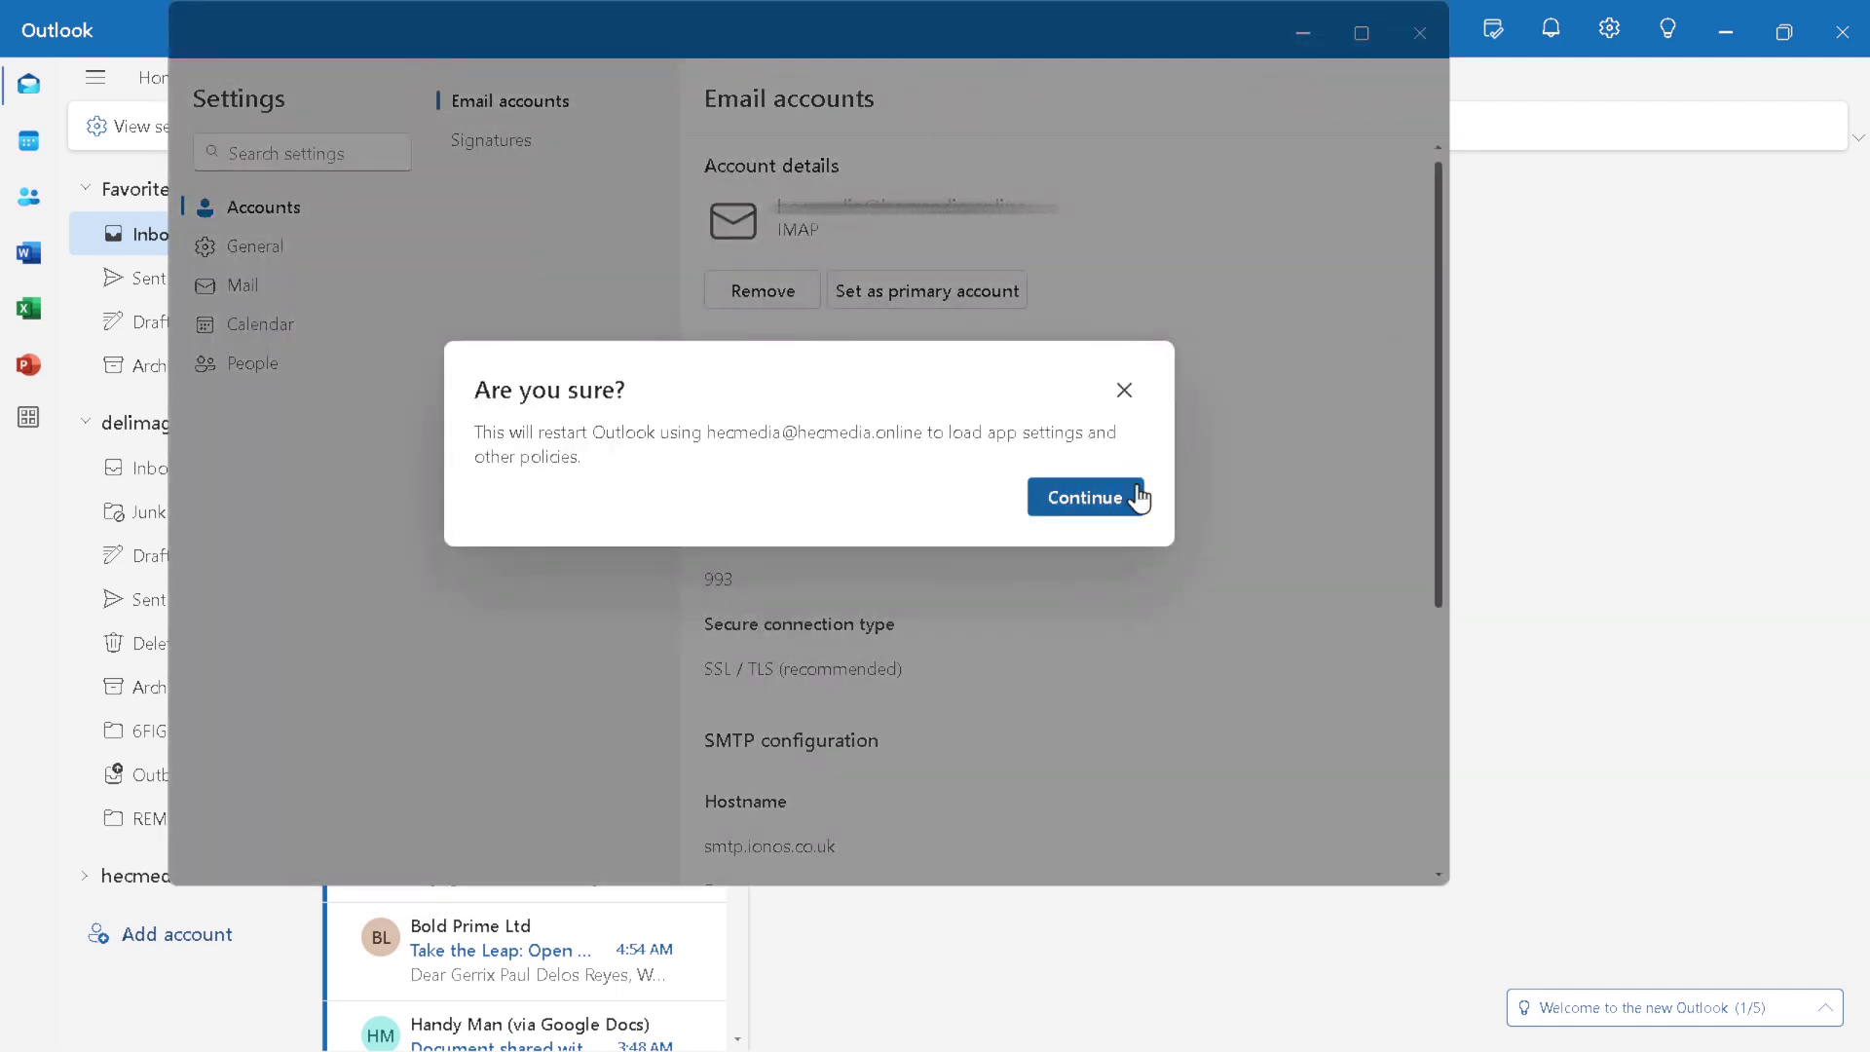
left_click(1118, 508)
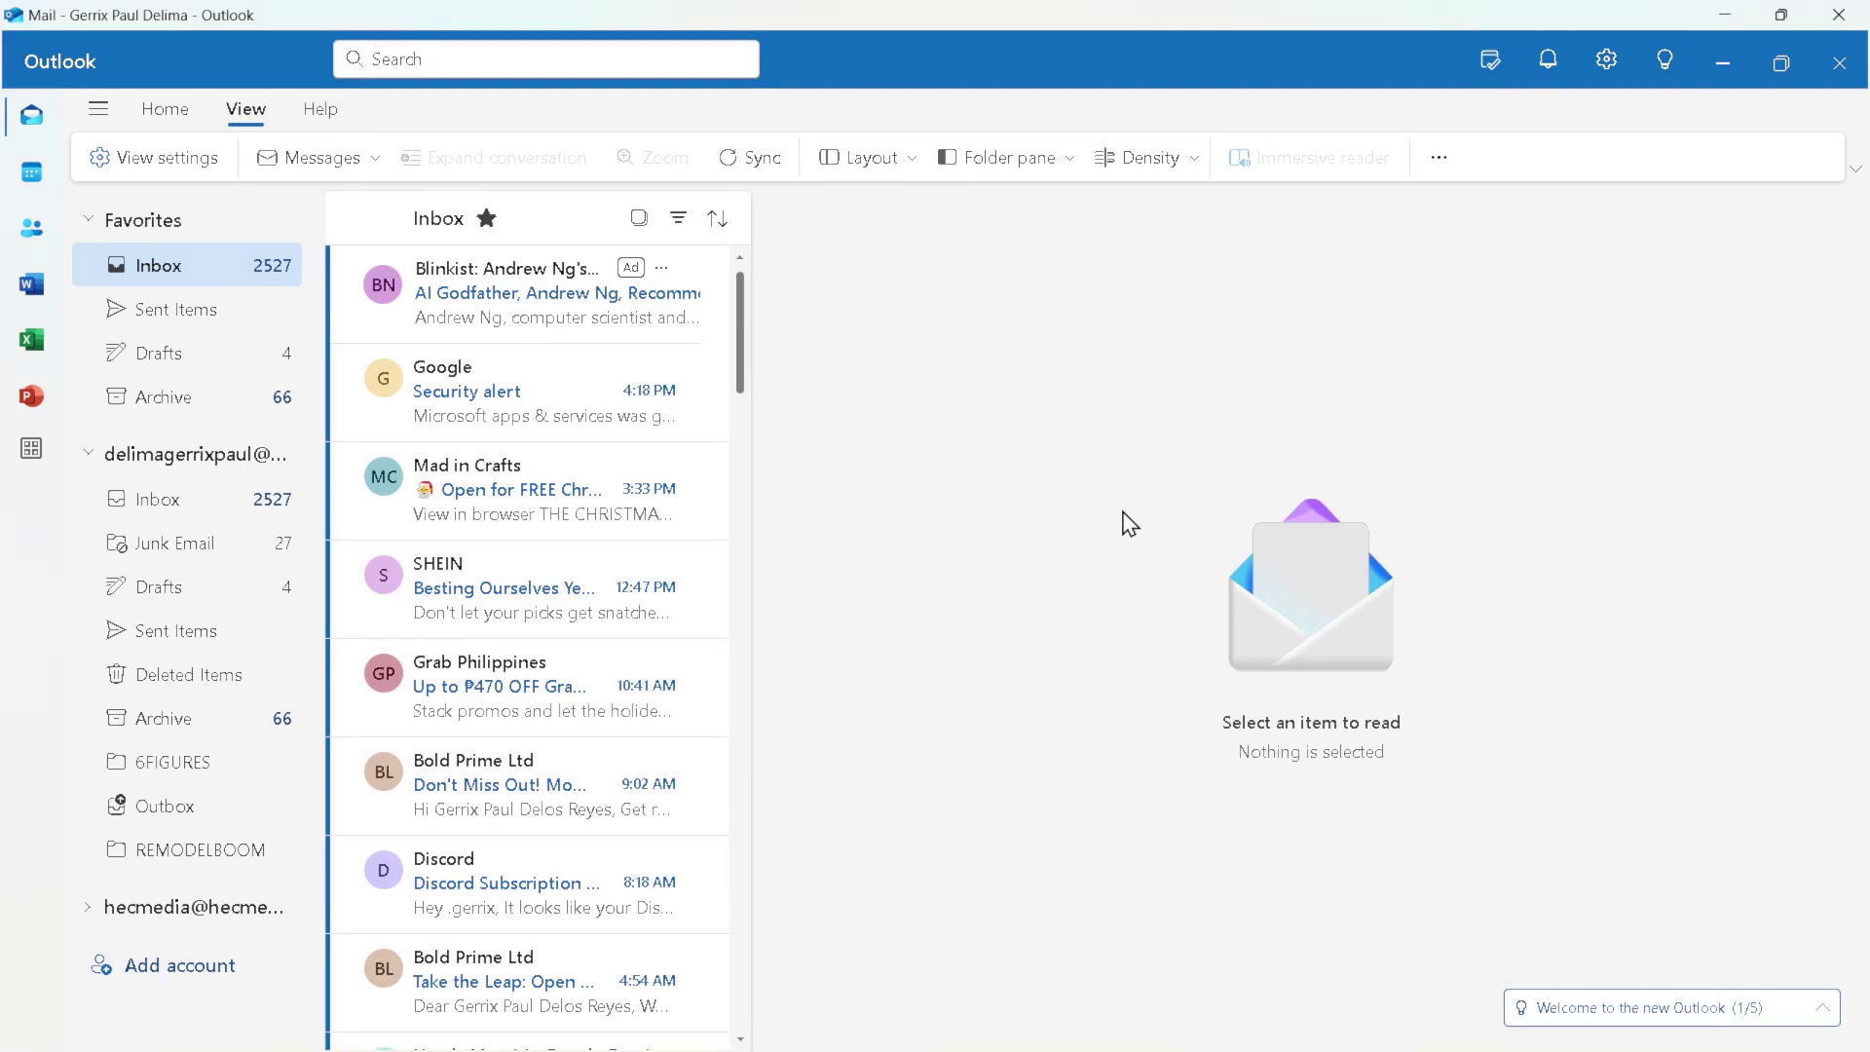